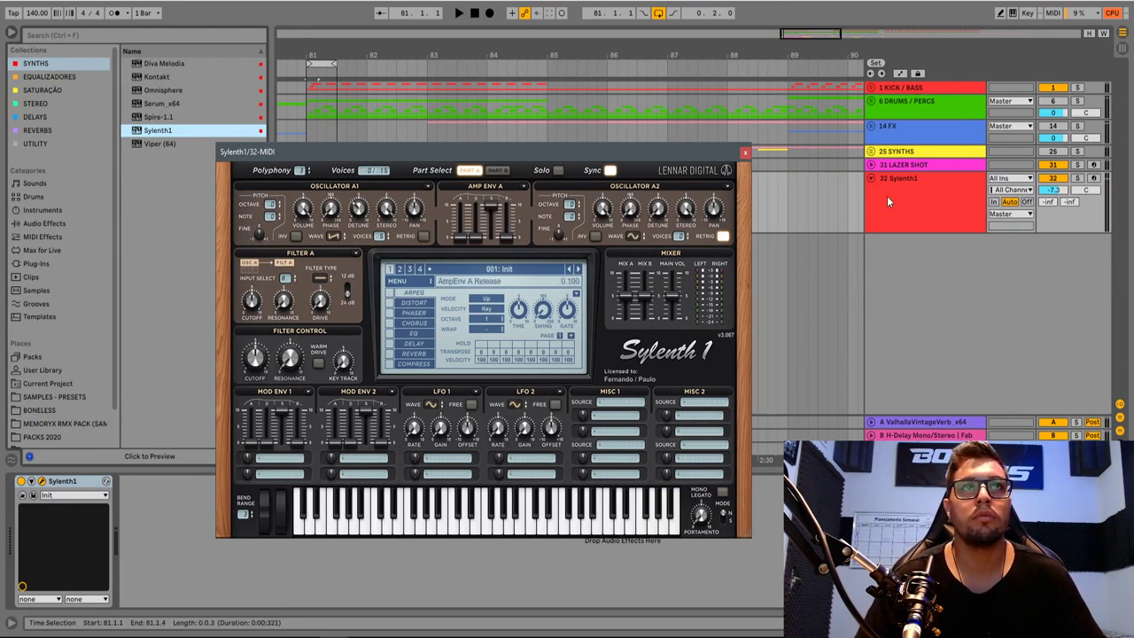
Solo the Sylenth1 track and raise Filter A's drive to about 3.07 while listening to the loop
{"action": "left_click", "coordinate": [1079, 178]}
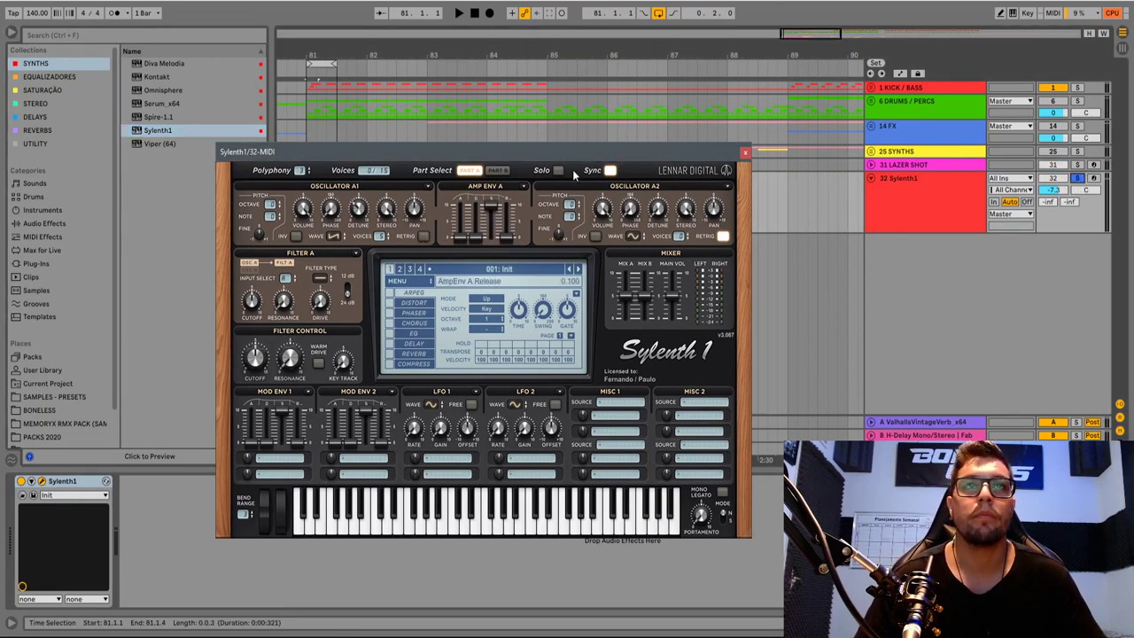
{"action": "key", "text": "space"}
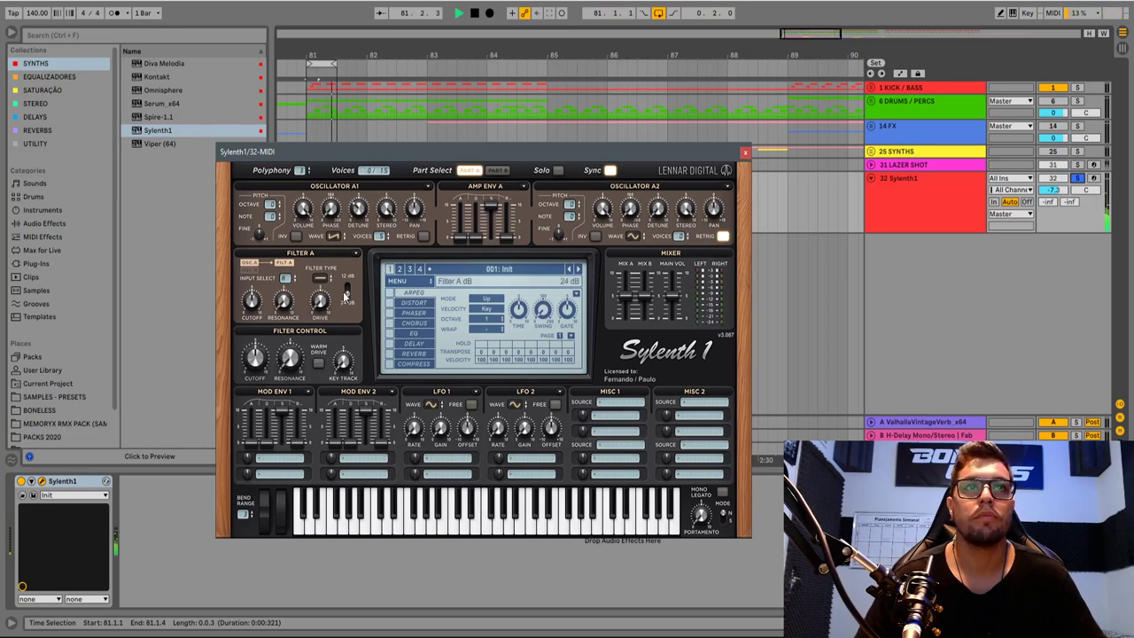
{"action": "left_click_drag", "start_coordinate": [318, 306], "coordinate": [325, 267]}
{"action": "key", "text": "space"}
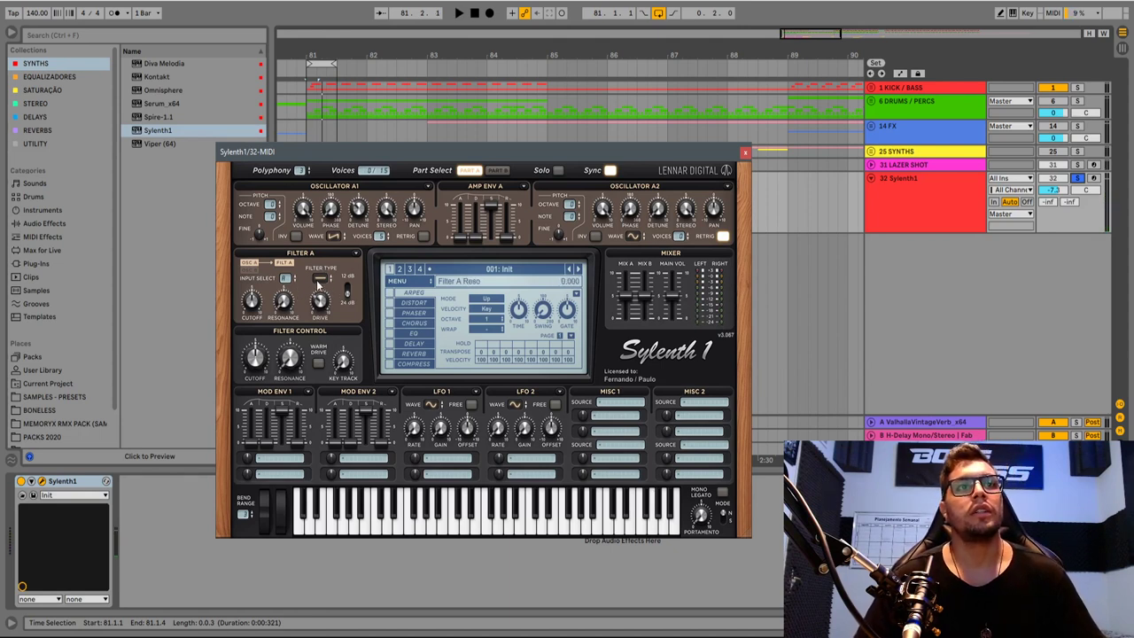
Set Filter A's type to Lowpass and its cutoff to about 5.1 while auditioning the sound
{"action": "left_click", "coordinate": [317, 279]}
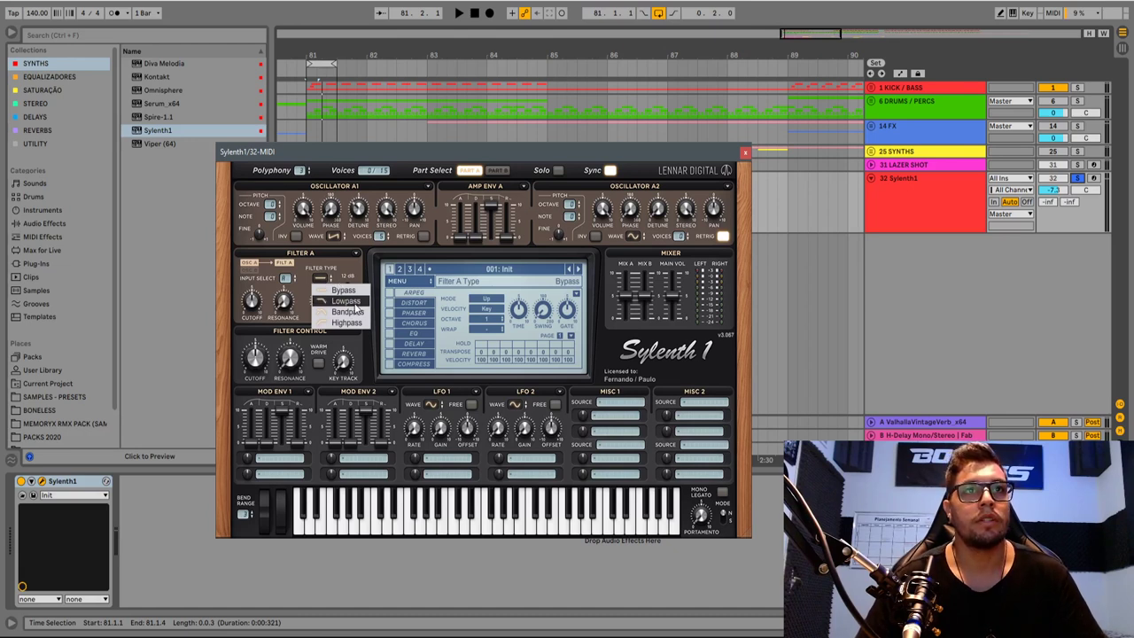
{"action": "left_click", "coordinate": [357, 303]}
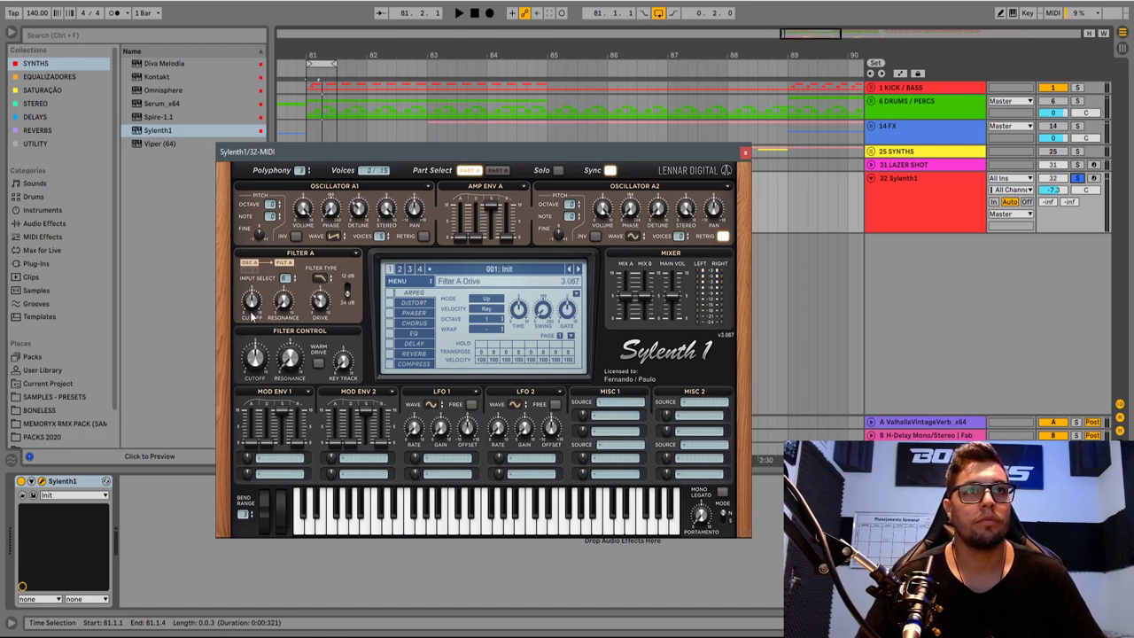
{"action": "key", "text": "space"}
{"action": "left_click_drag", "start_coordinate": [251, 308], "coordinate": [251, 301]}
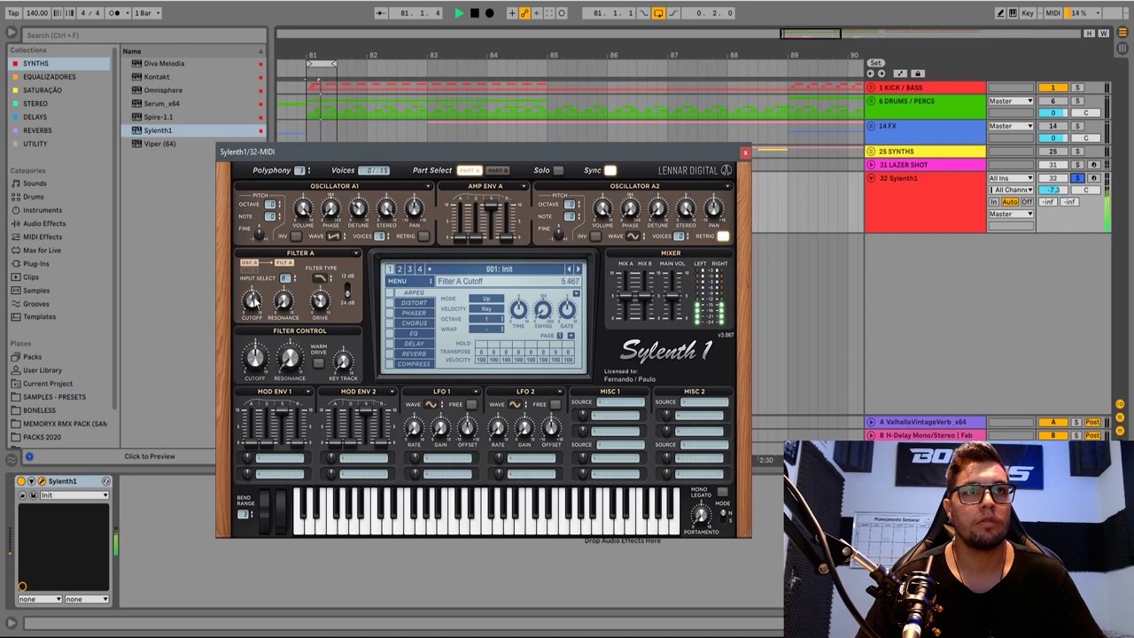
{"action": "key", "text": "space"}
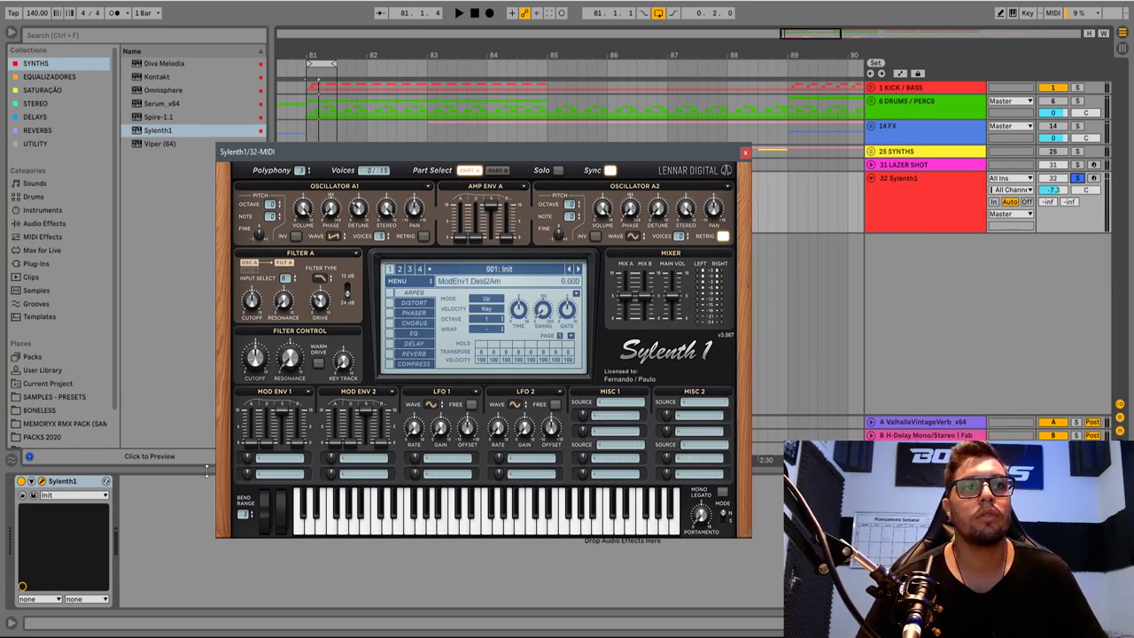
Assign Cutoff A and B as the first destination of Mod Env 1 and reposition the synth window
{"action": "left_click", "coordinate": [273, 461]}
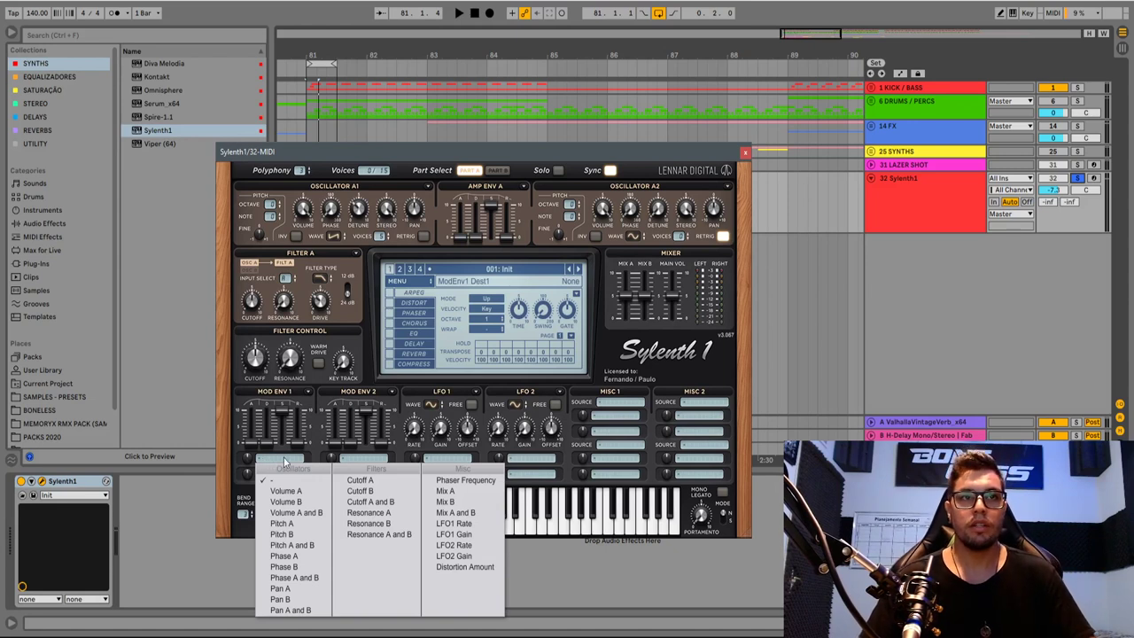
{"action": "left_click", "coordinate": [398, 502]}
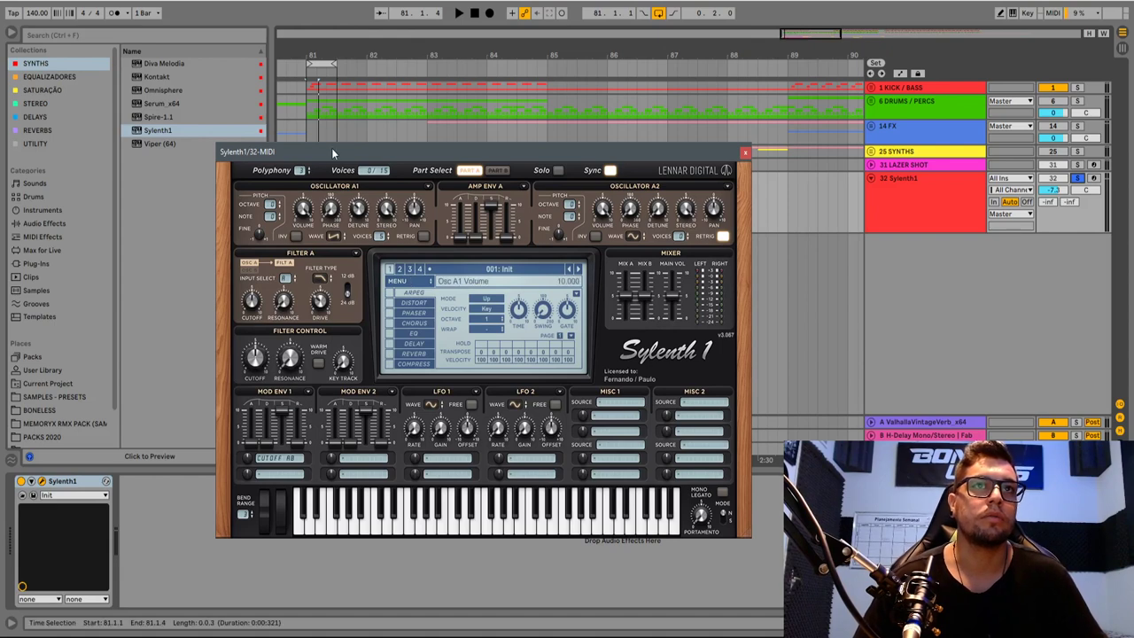
{"action": "left_click_drag", "start_coordinate": [332, 148], "coordinate": [277, 180]}
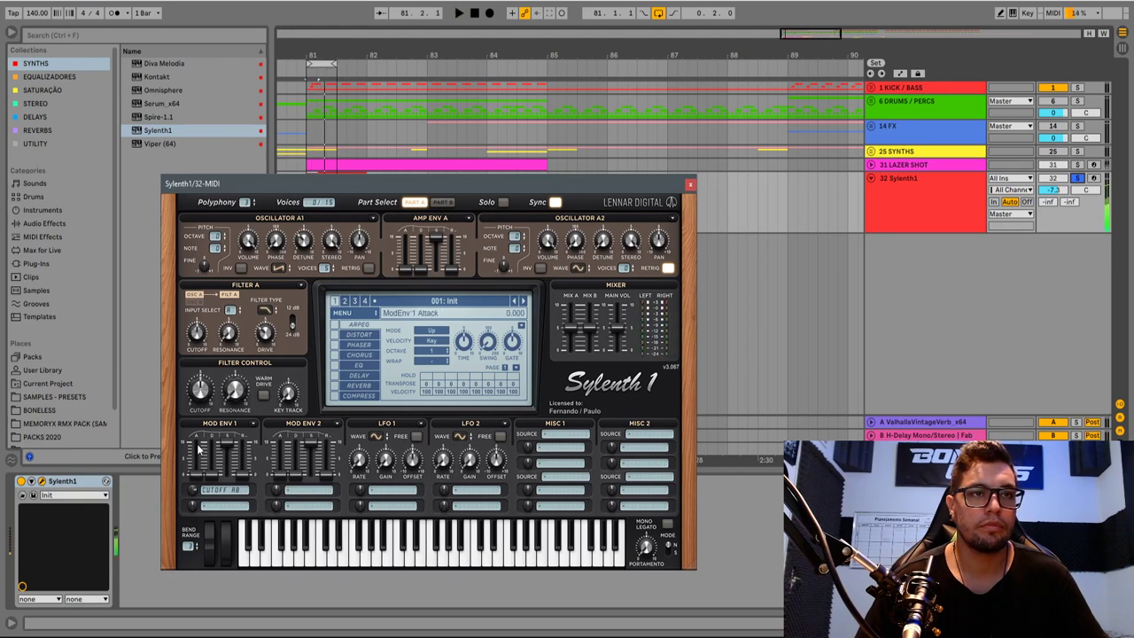
{"action": "left_click_drag", "start_coordinate": [367, 183], "coordinate": [412, 205]}
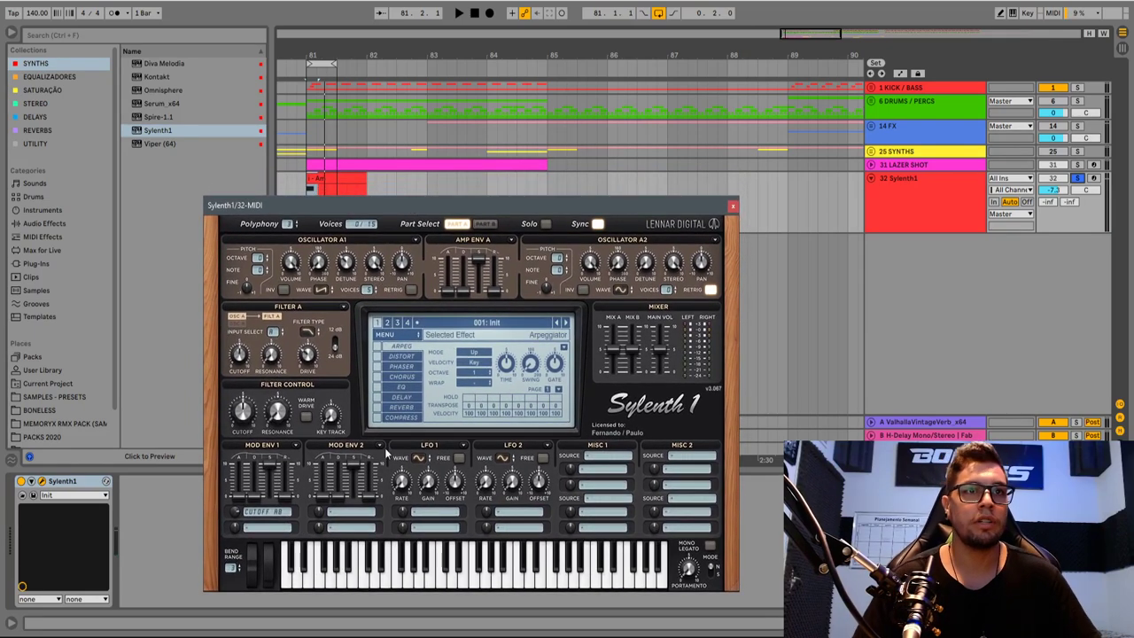
Shape Mod Env 1 with sustain at minimum and decay at about 2.66 while listening to the loop
{"action": "left_click_drag", "start_coordinate": [274, 498], "coordinate": [278, 597]}
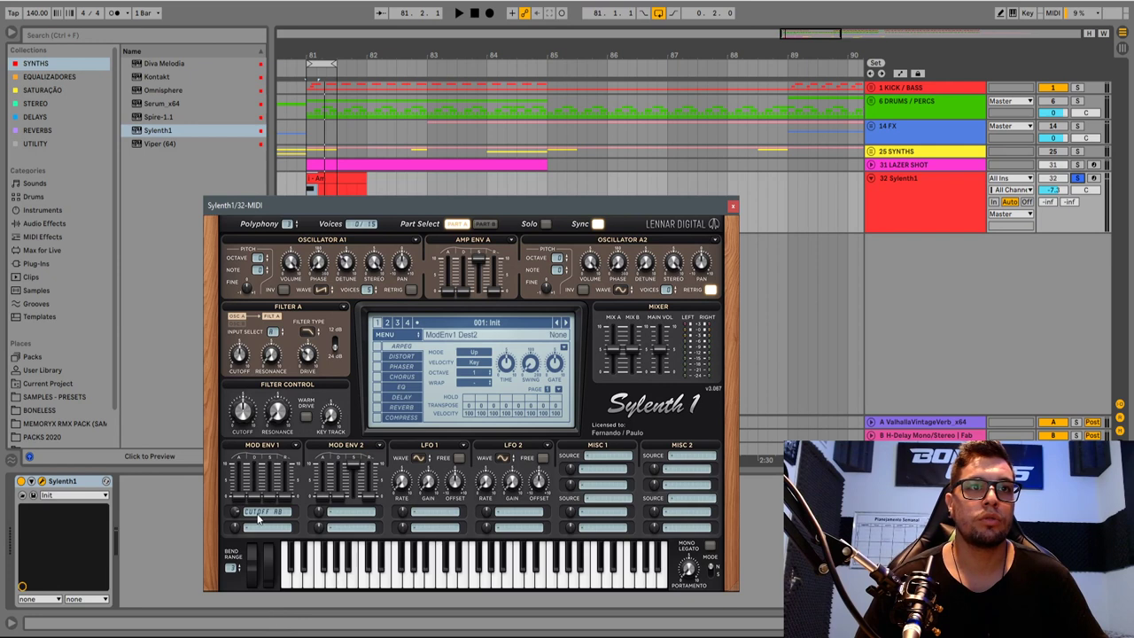
{"action": "left_click_drag", "start_coordinate": [261, 498], "coordinate": [262, 451]}
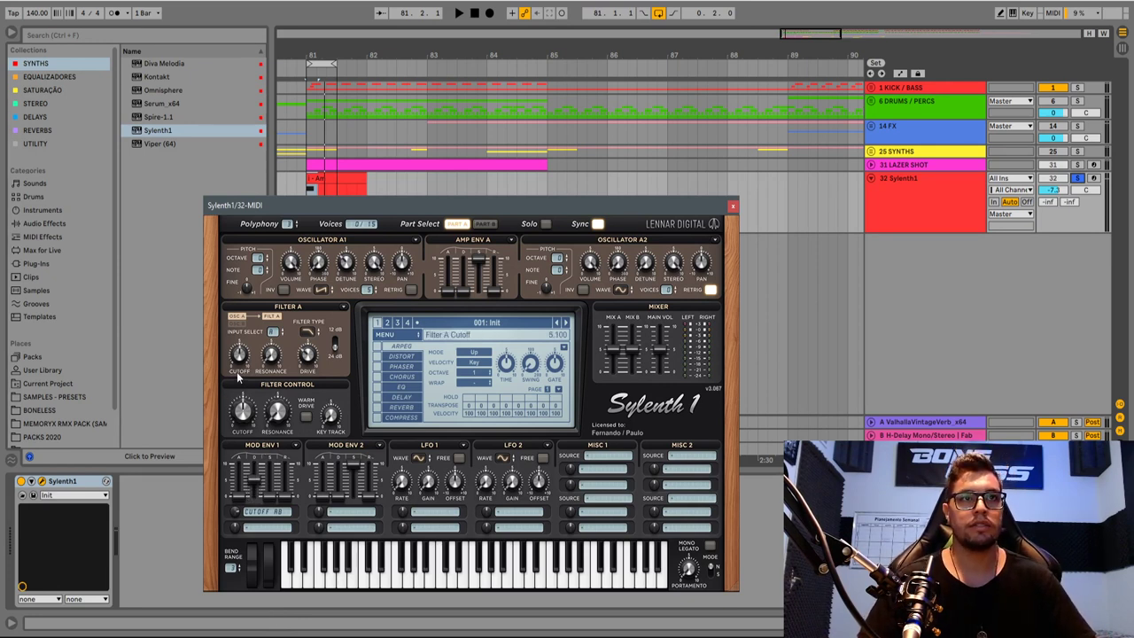
{"action": "key", "text": "space"}
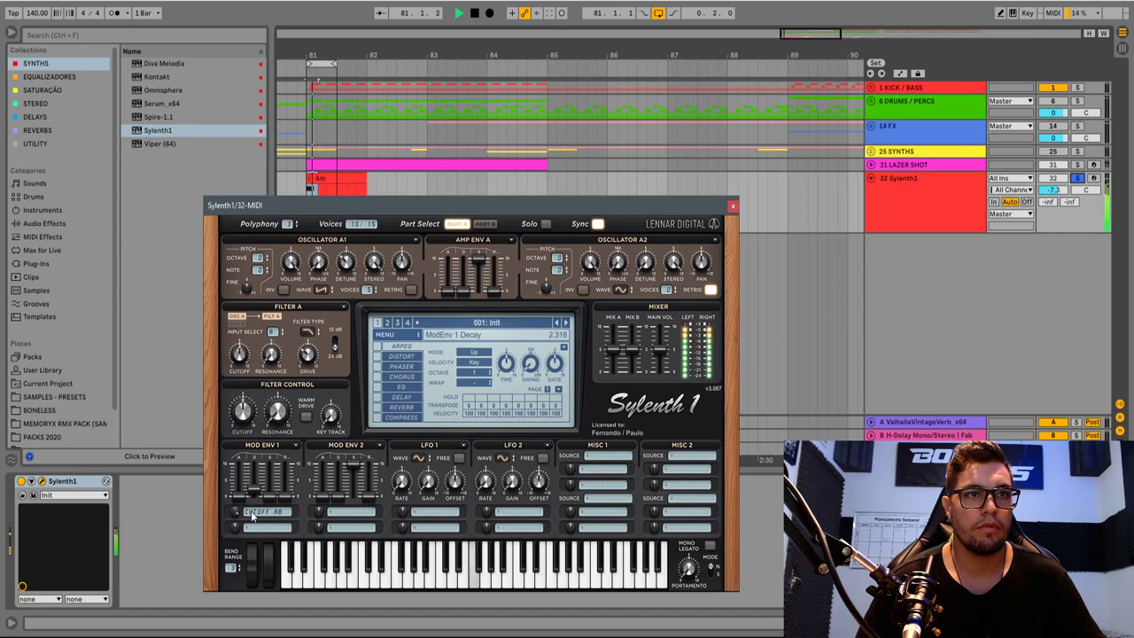
{"action": "mouse_move", "coordinate": [252, 517]}
{"action": "left_mouse_down"}
{"action": "mouse_move", "coordinate": [260, 527]}
{"action": "mouse_move", "coordinate": [262, 505]}
{"action": "left_mouse_up"}
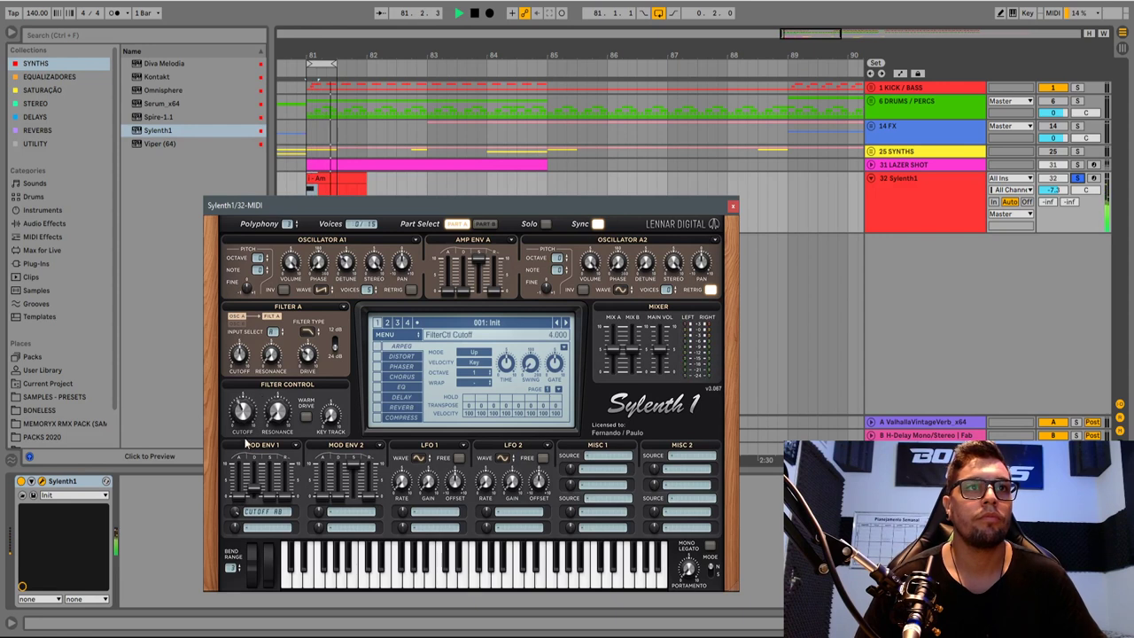
{"action": "left_click_drag", "start_coordinate": [245, 440], "coordinate": [251, 429]}
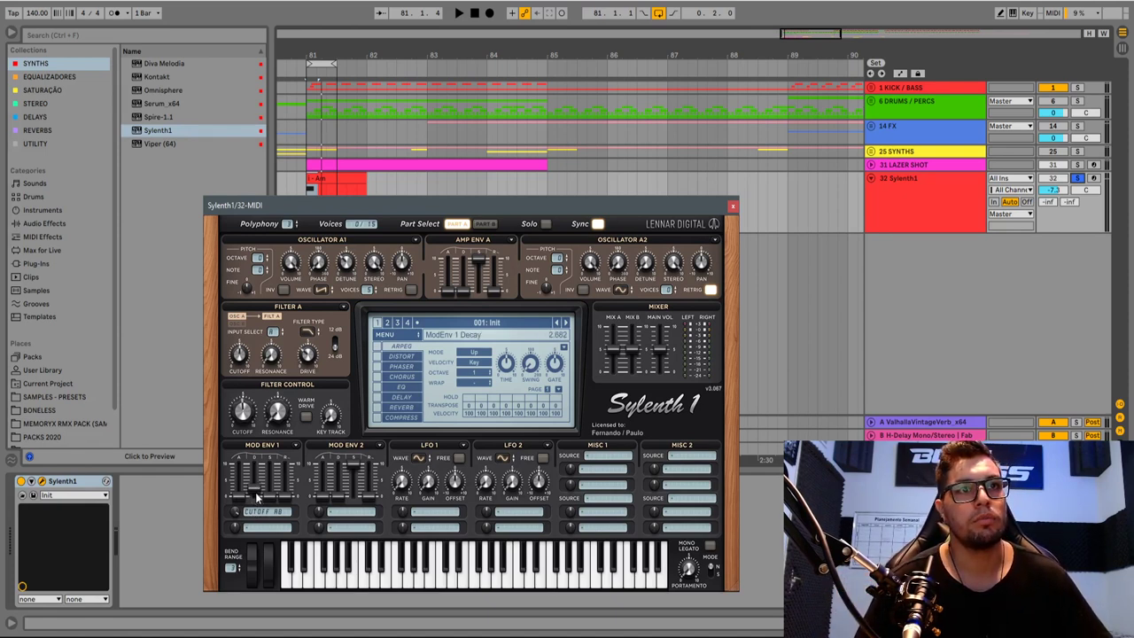
Enable the distortion effect with about 10% dry/wet and an amount of about 2.07 during playback
{"action": "left_click", "coordinate": [312, 179]}
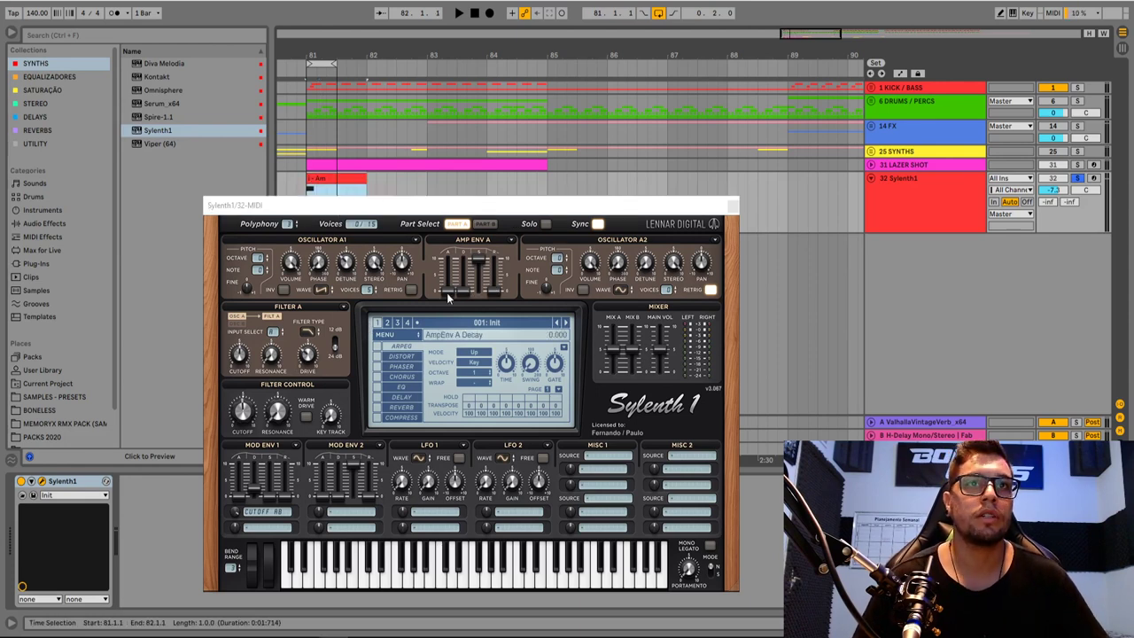
{"action": "left_click", "coordinate": [398, 304]}
{"action": "key", "text": "space"}
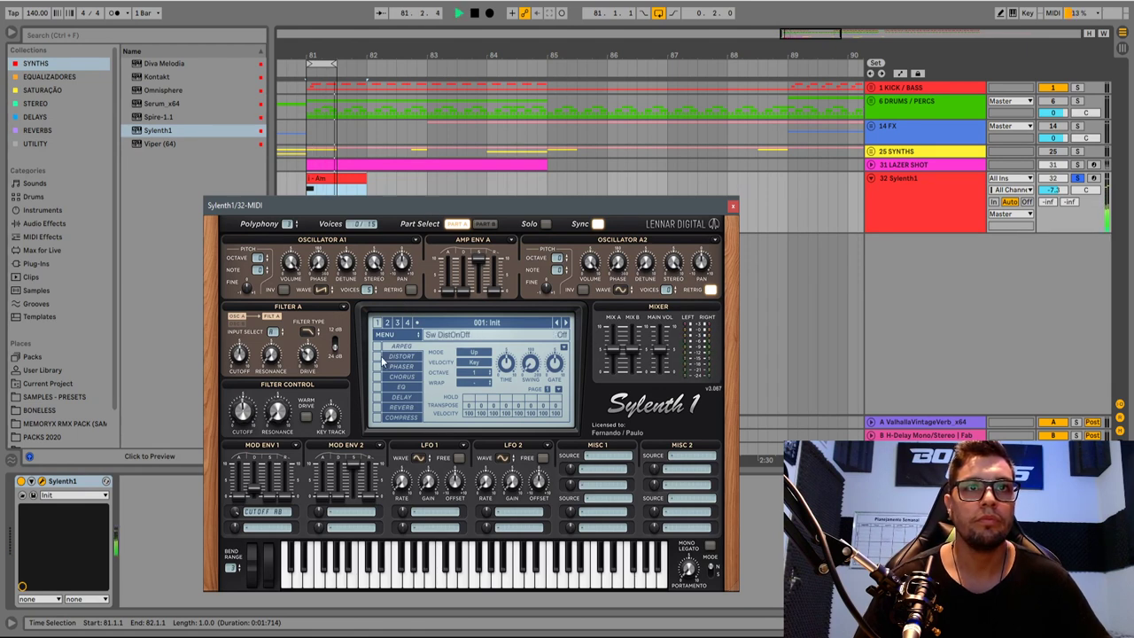
{"action": "left_click", "coordinate": [399, 355]}
{"action": "left_click_drag", "start_coordinate": [517, 396], "coordinate": [516, 452]}
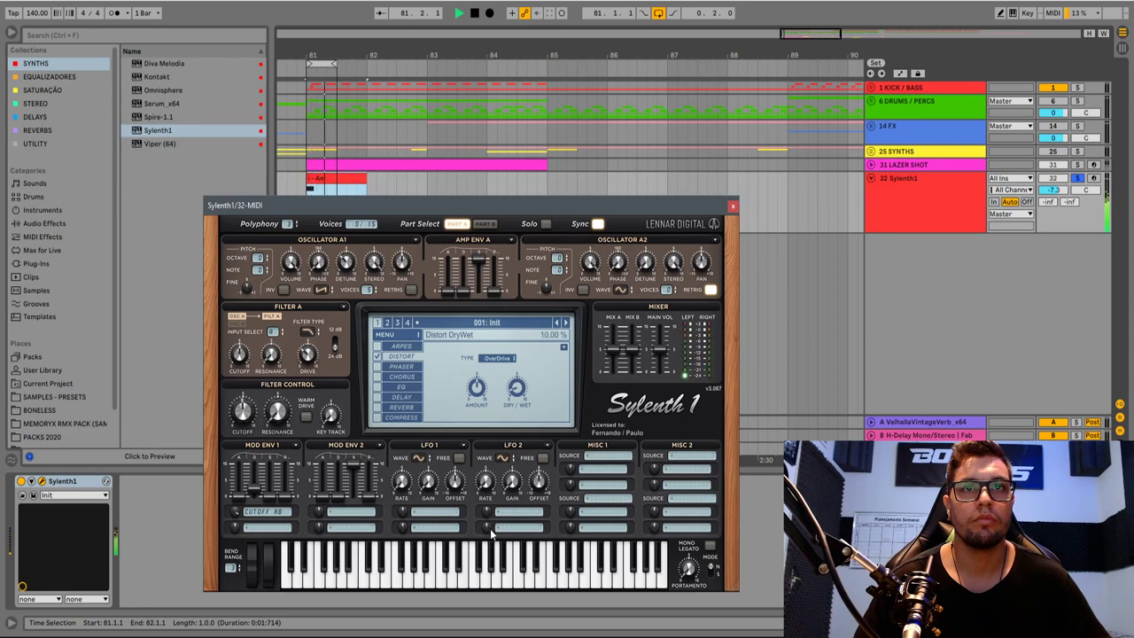
{"action": "left_click_drag", "start_coordinate": [484, 399], "coordinate": [479, 433]}
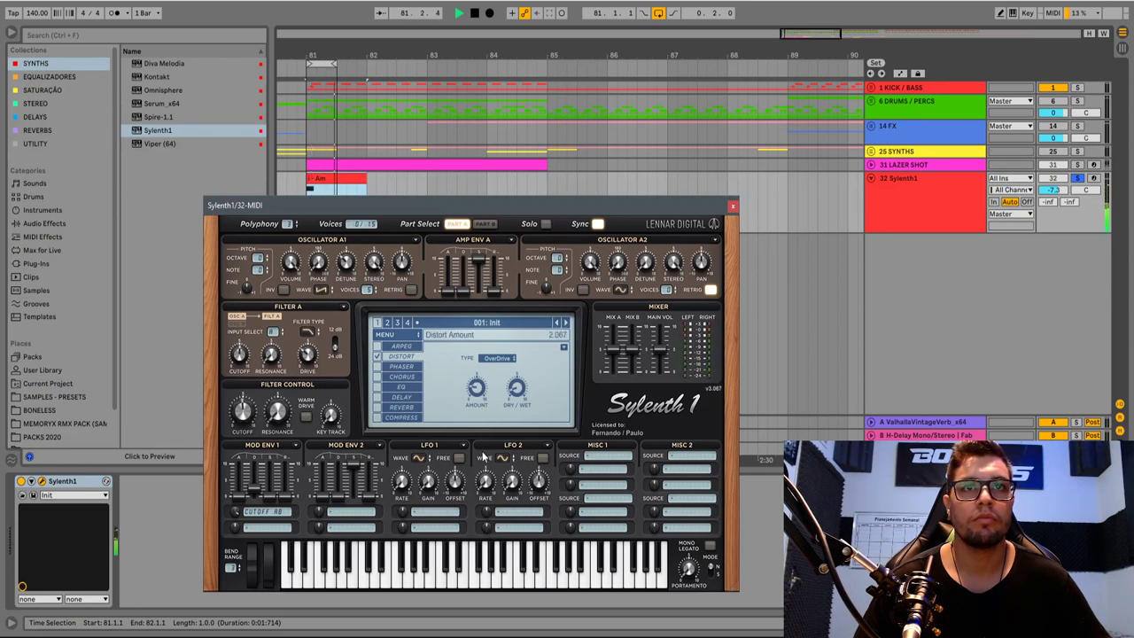
Change the distortion type to FoldBack and set its amount to about 1.37
{"action": "left_click", "coordinate": [499, 358]}
{"action": "left_click", "coordinate": [507, 380]}
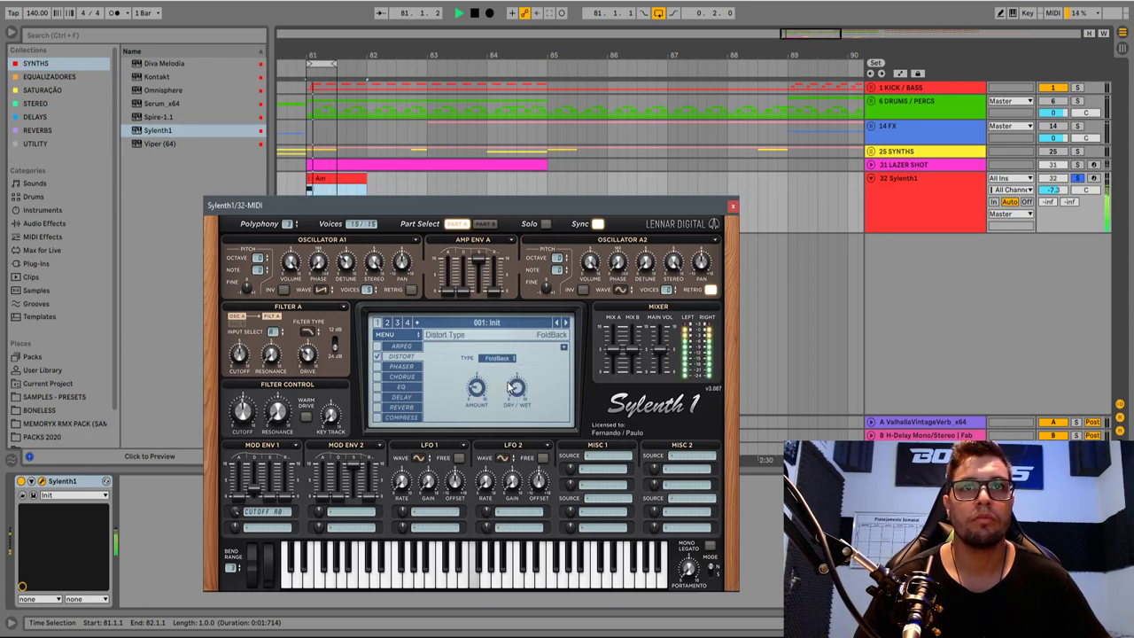
{"action": "left_click_drag", "start_coordinate": [526, 325], "coordinate": [520, 383]}
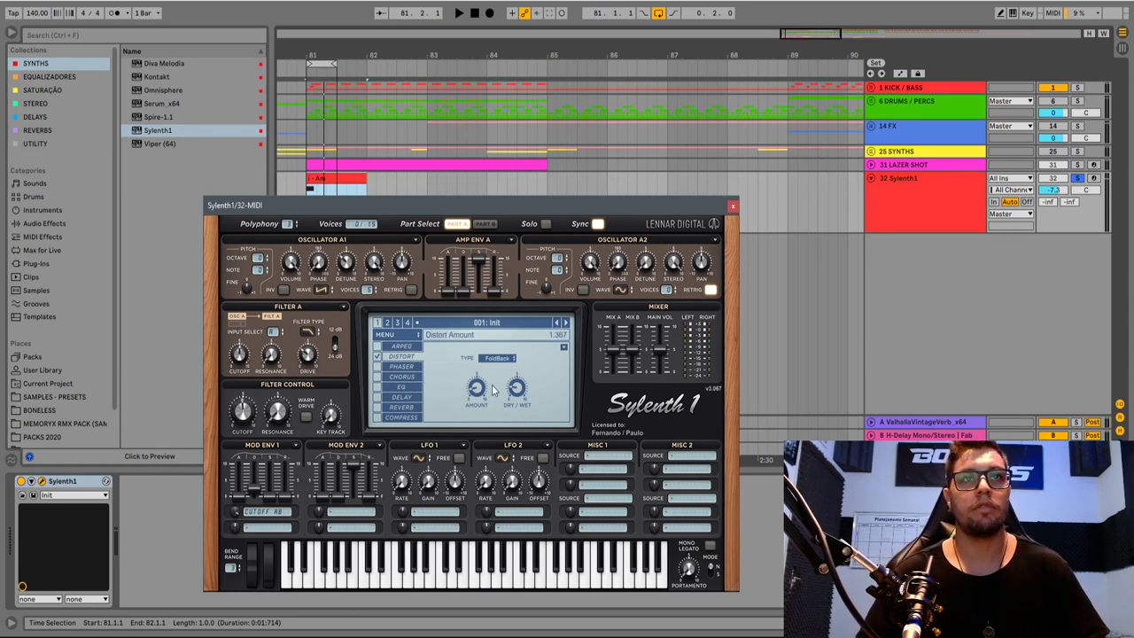
Enable the chorus effect at 8% dry/wet and audition the sound
{"action": "left_click", "coordinate": [396, 378]}
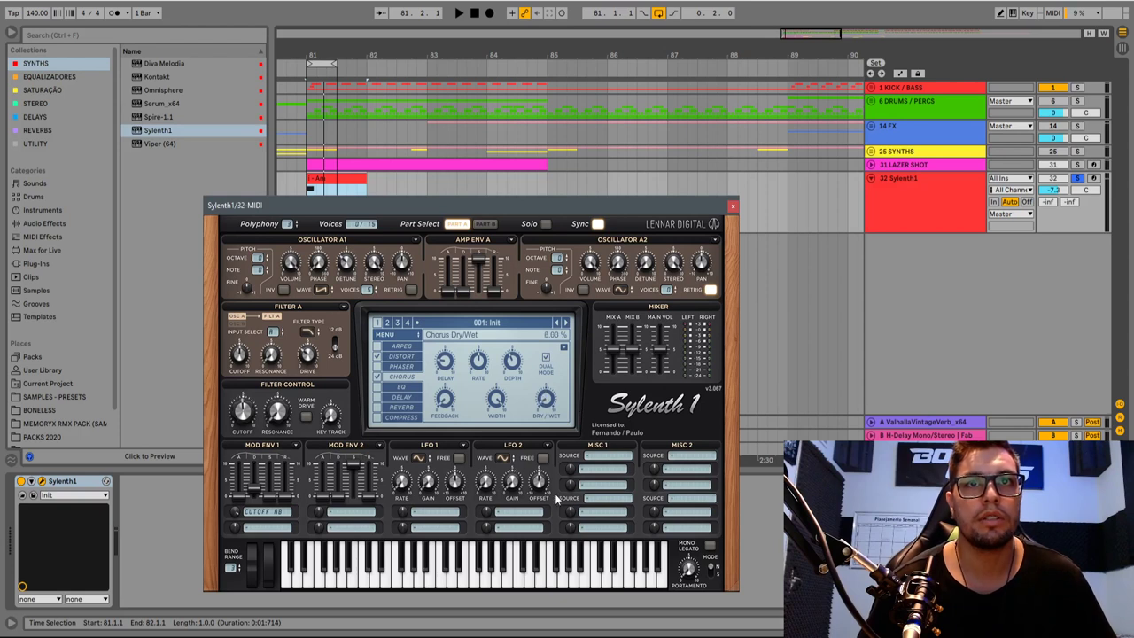
{"action": "left_click_drag", "start_coordinate": [554, 494], "coordinate": [546, 481]}
{"action": "key", "text": "space"}
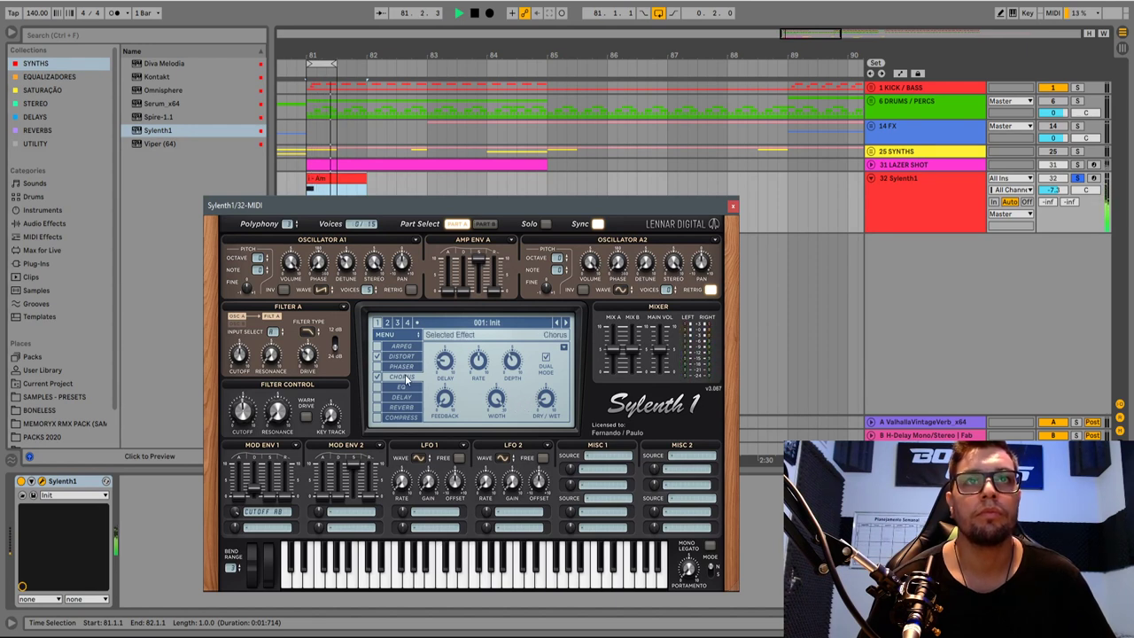
{"action": "key", "text": "space"}
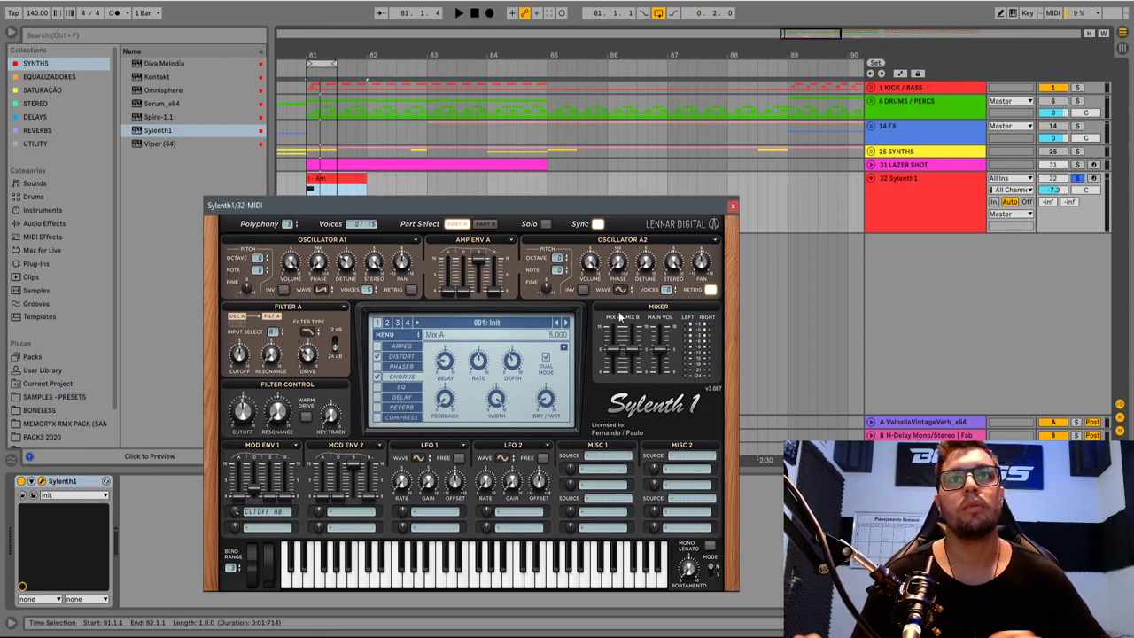
Close the synth window, add the ValhallaVintageVerb reverb to the Sylenth1 track, and extend the loop to 3 bars
{"action": "left_click", "coordinate": [733, 205]}
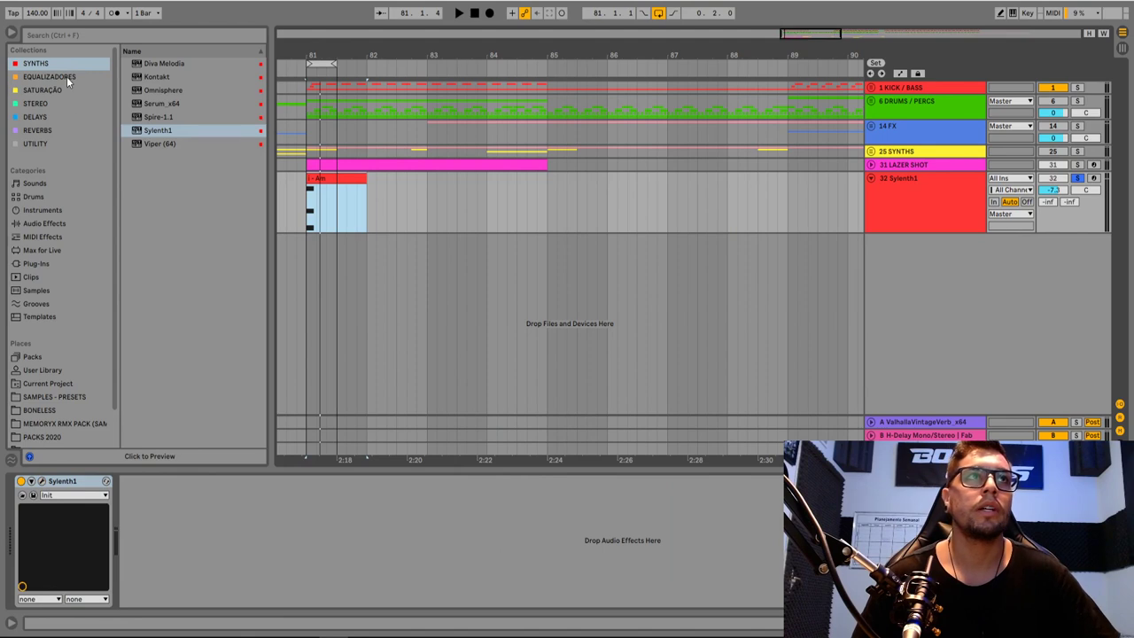
{"action": "left_click", "coordinate": [46, 129]}
{"action": "left_click", "coordinate": [174, 65]}
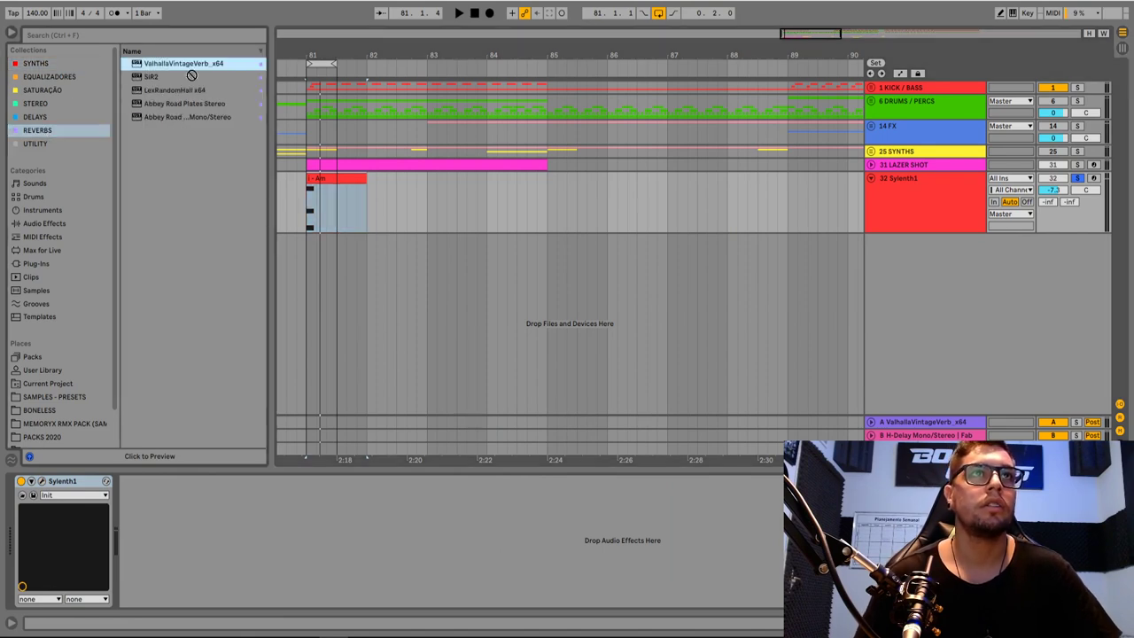
{"action": "left_click_drag", "start_coordinate": [334, 64], "coordinate": [485, 88]}
Set the reverb mix to about 31.2% while auditioning the loop
{"action": "left_click_drag", "start_coordinate": [247, 333], "coordinate": [255, 460]}
{"action": "key", "text": "space"}
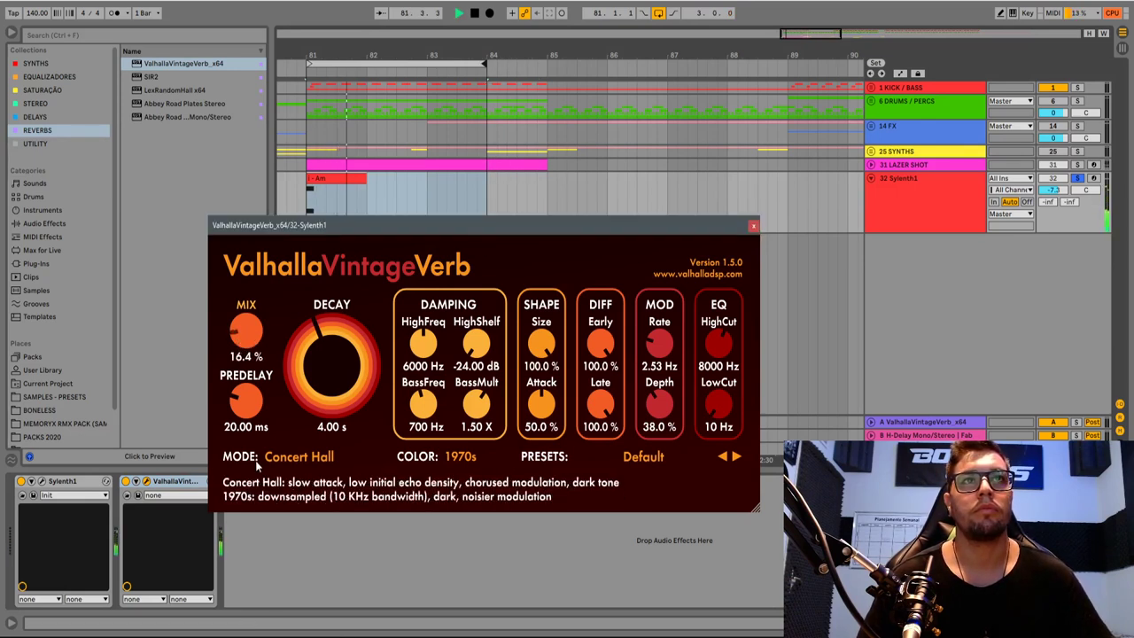
{"action": "key", "text": "space"}
{"action": "key", "text": "space"}
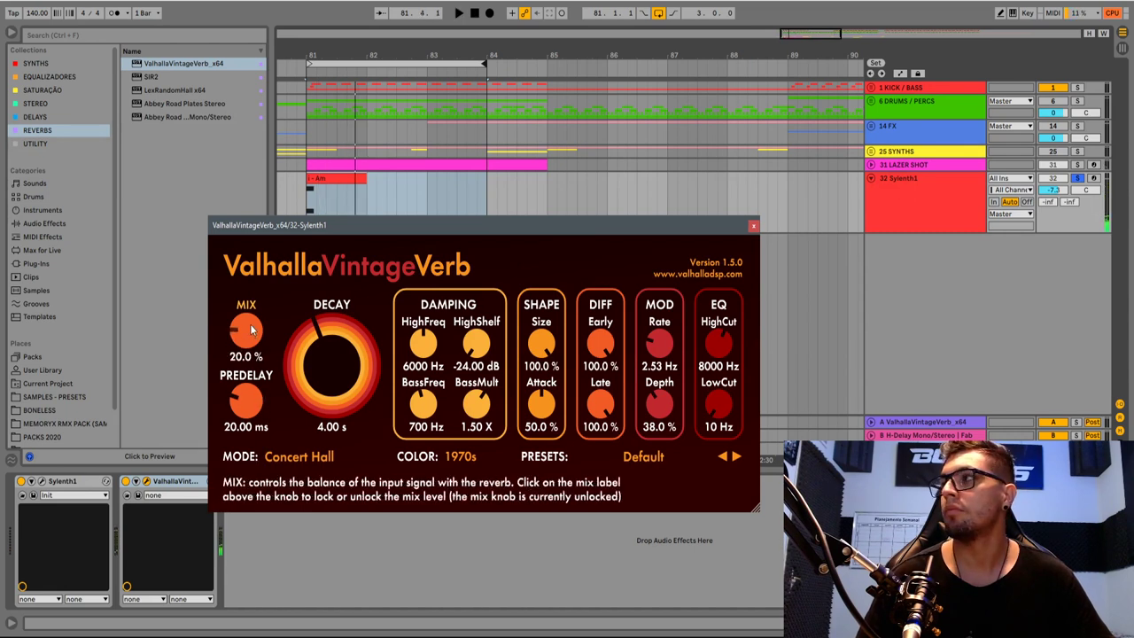
{"action": "left_click_drag", "start_coordinate": [254, 329], "coordinate": [255, 309]}
{"action": "key", "text": "space"}
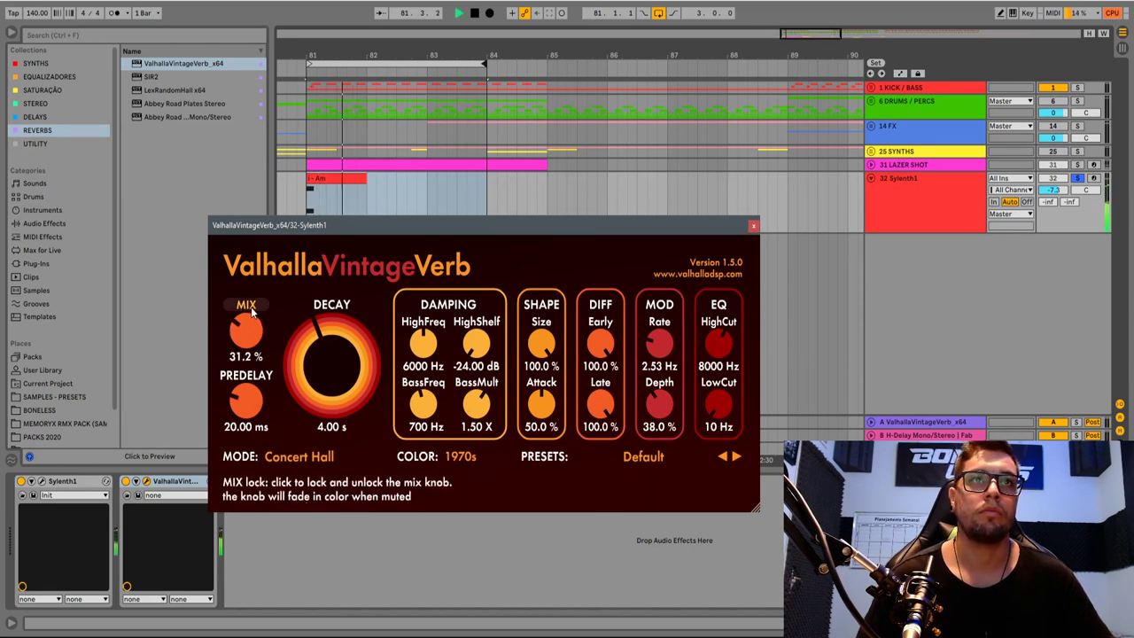
{"action": "key", "text": "space"}
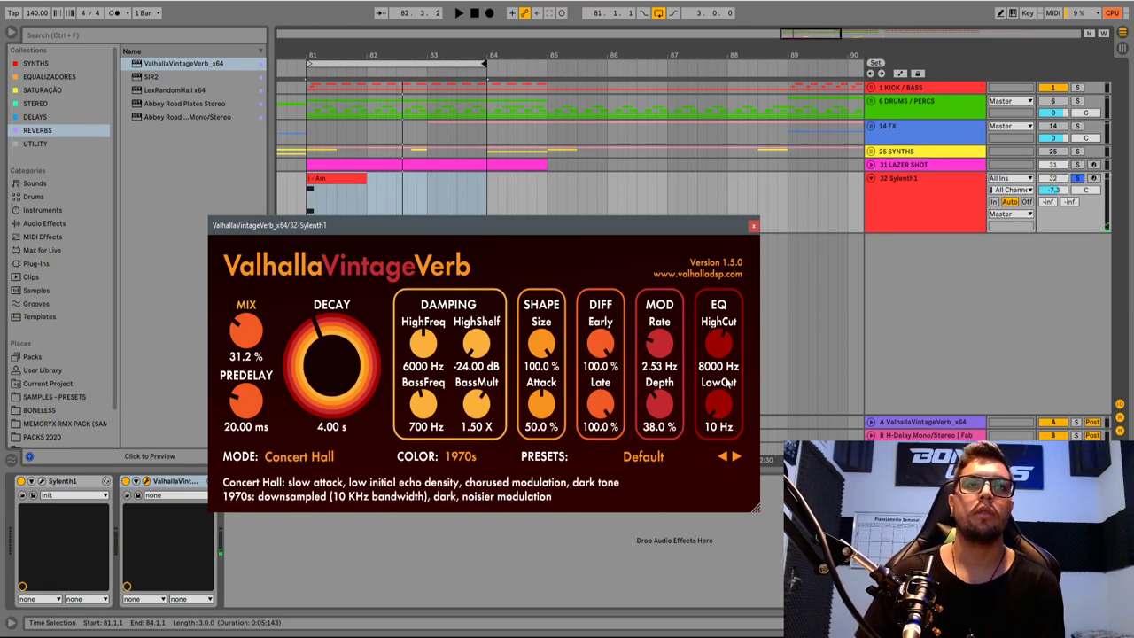
Raise the low cut and high cut frequencies in the reverb's EQ section
{"action": "left_click_drag", "start_coordinate": [734, 412], "coordinate": [730, 338]}
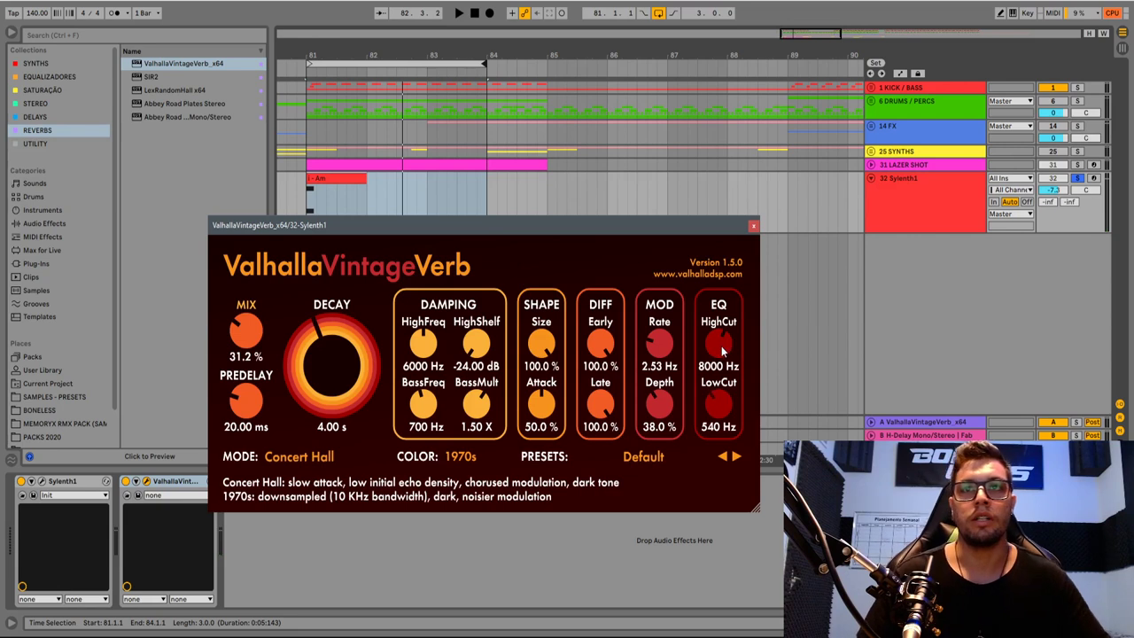
{"action": "left_click_drag", "start_coordinate": [714, 385], "coordinate": [719, 342]}
Load the Ambience preset in the reverb, audition it in the loop, and switch to the Cross Stick Room preset
{"action": "left_click", "coordinate": [636, 458]}
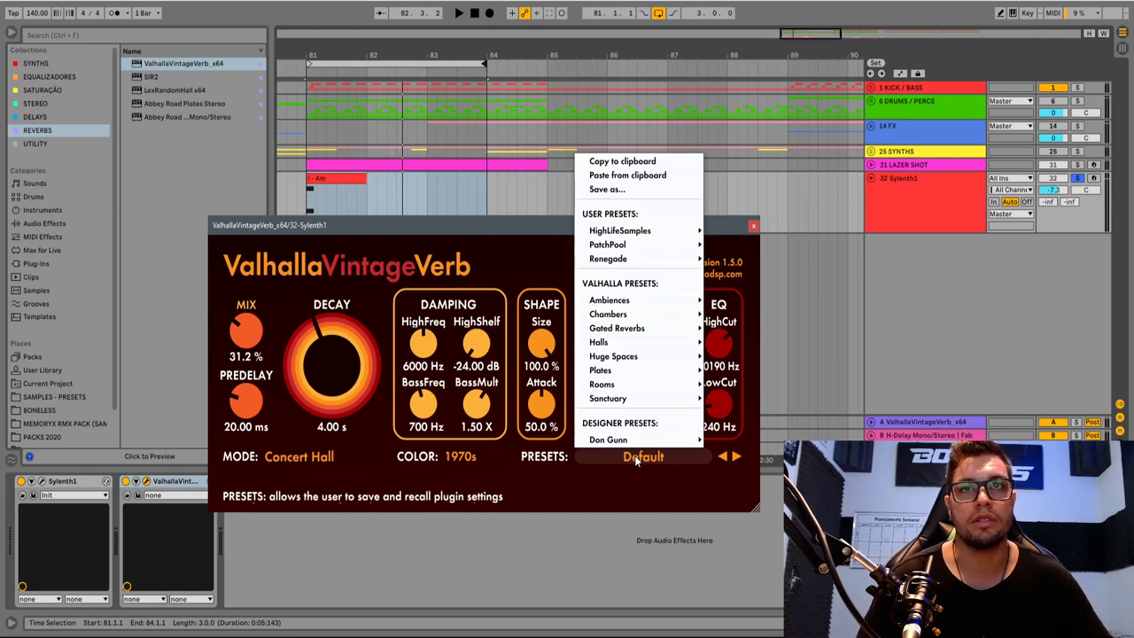
{"action": "mouse_move", "coordinate": [693, 300]}
{"action": "left_click", "coordinate": [737, 303]}
{"action": "key", "text": "space"}
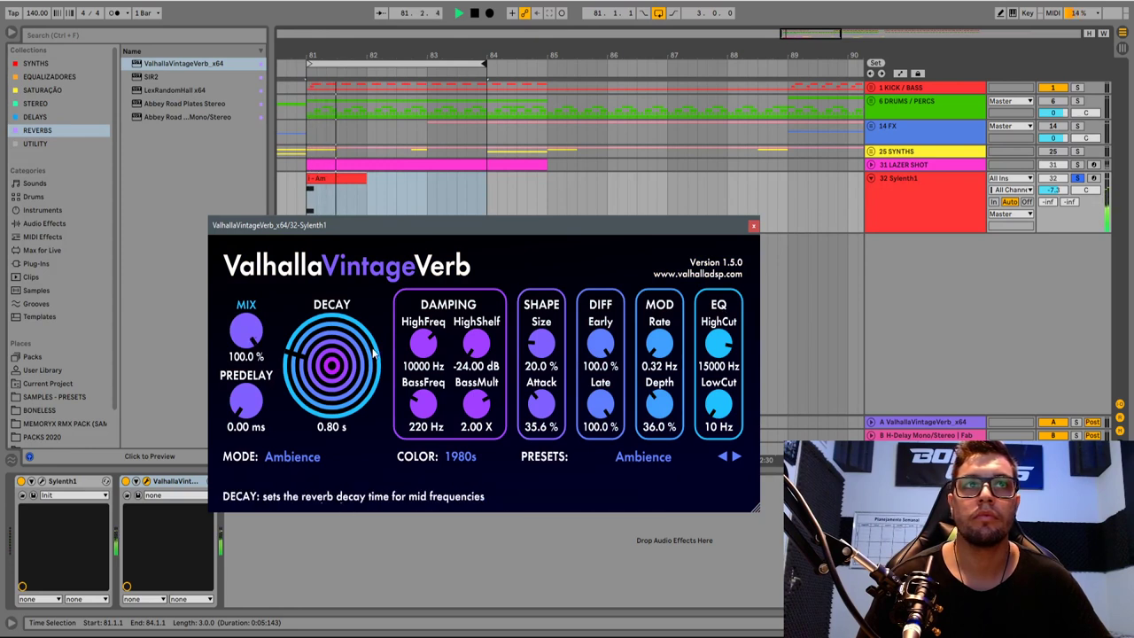
{"action": "left_click", "coordinate": [735, 457]}
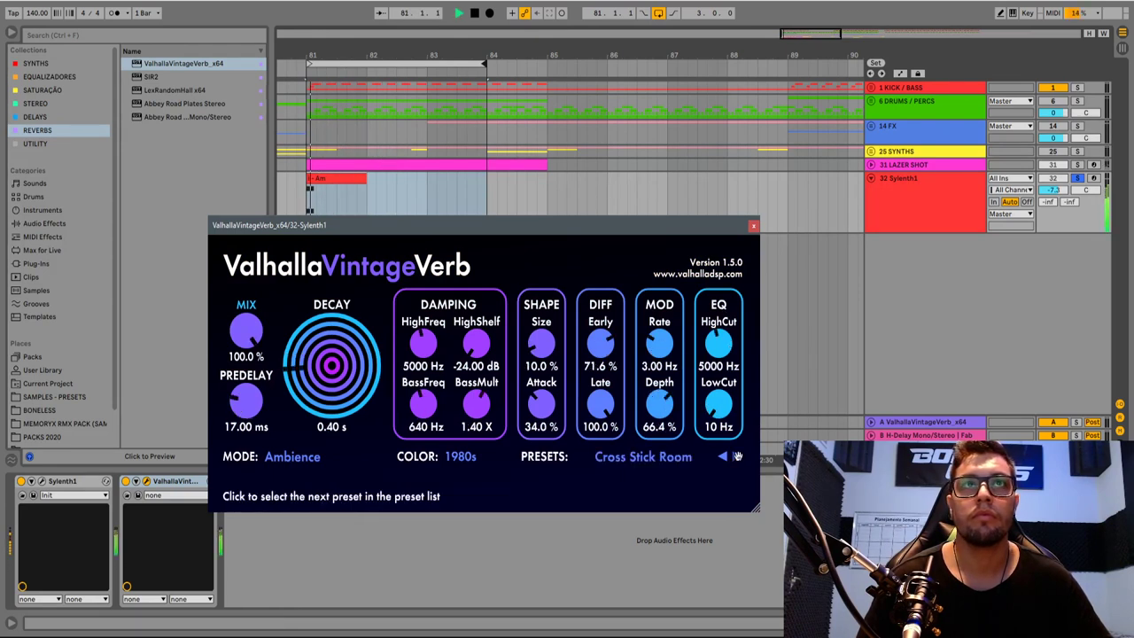
Shorten the loop to end at 81.2.2, audition the Drum Air and Large Ambience presets, and lower the mix to about 38.4%
{"action": "left_click_drag", "start_coordinate": [483, 64], "coordinate": [325, 63]}
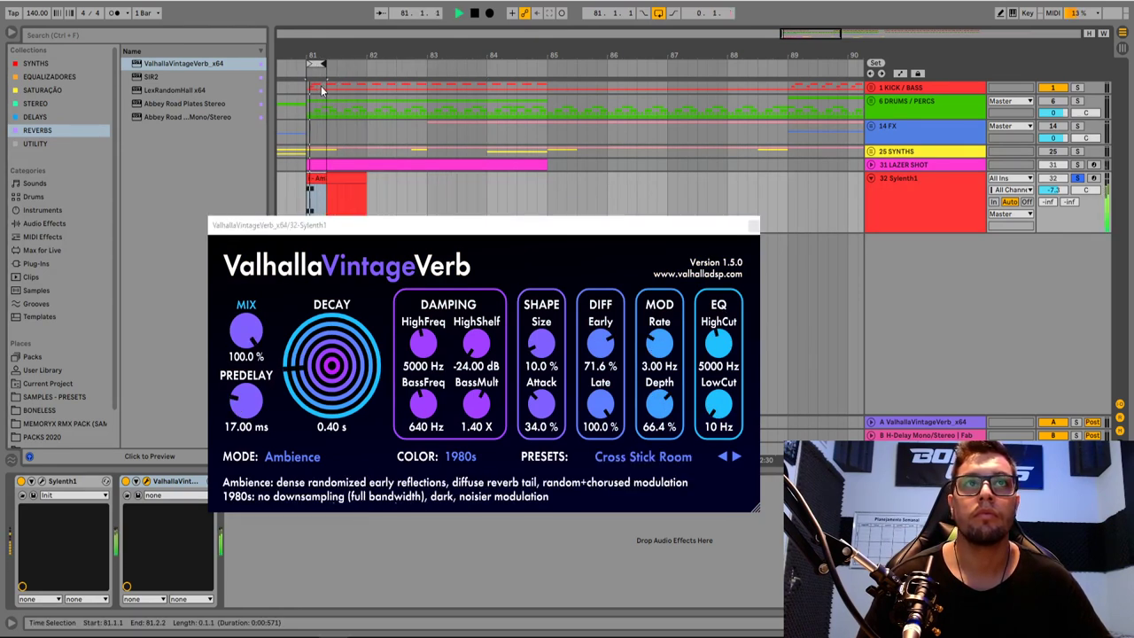
{"action": "left_click", "coordinate": [737, 457]}
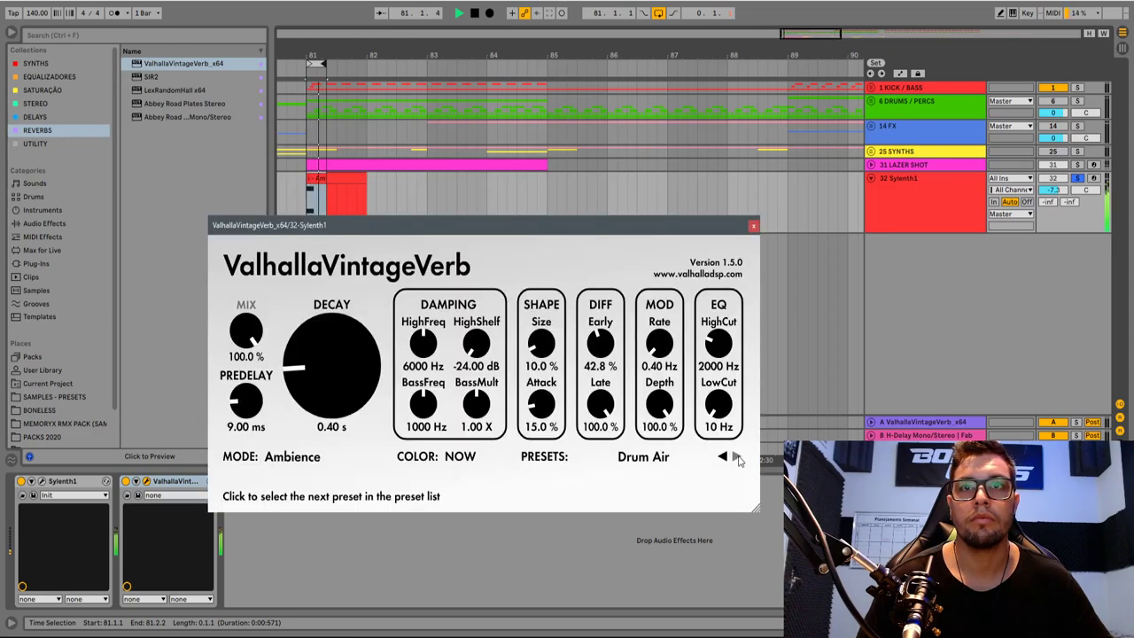
{"action": "left_click", "coordinate": [737, 457]}
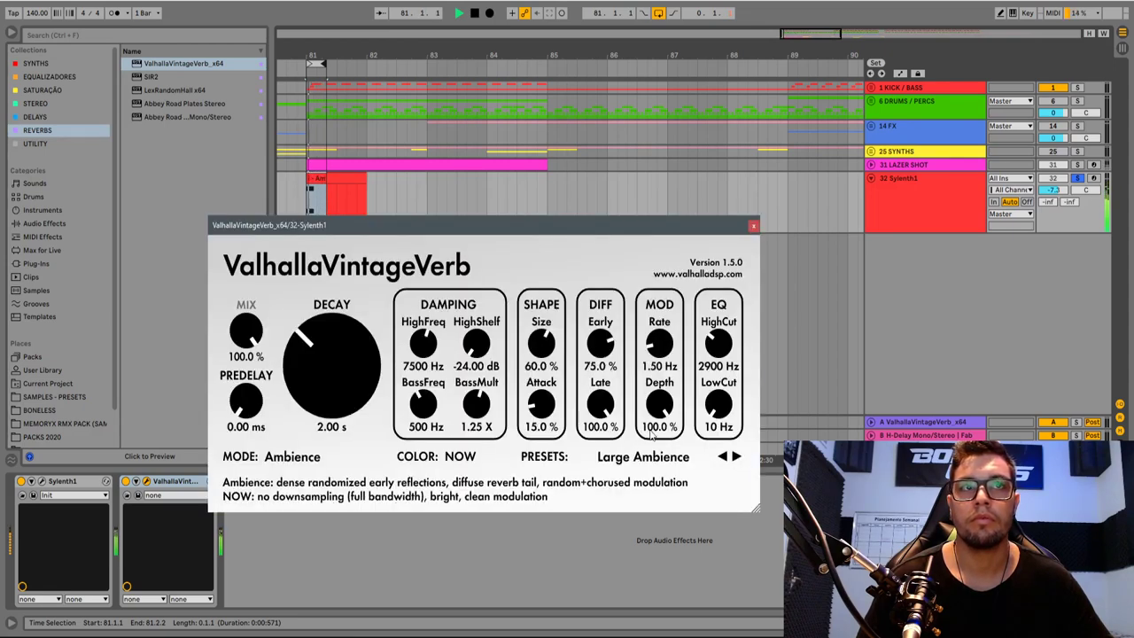
{"action": "left_click_drag", "start_coordinate": [246, 332], "coordinate": [236, 433]}
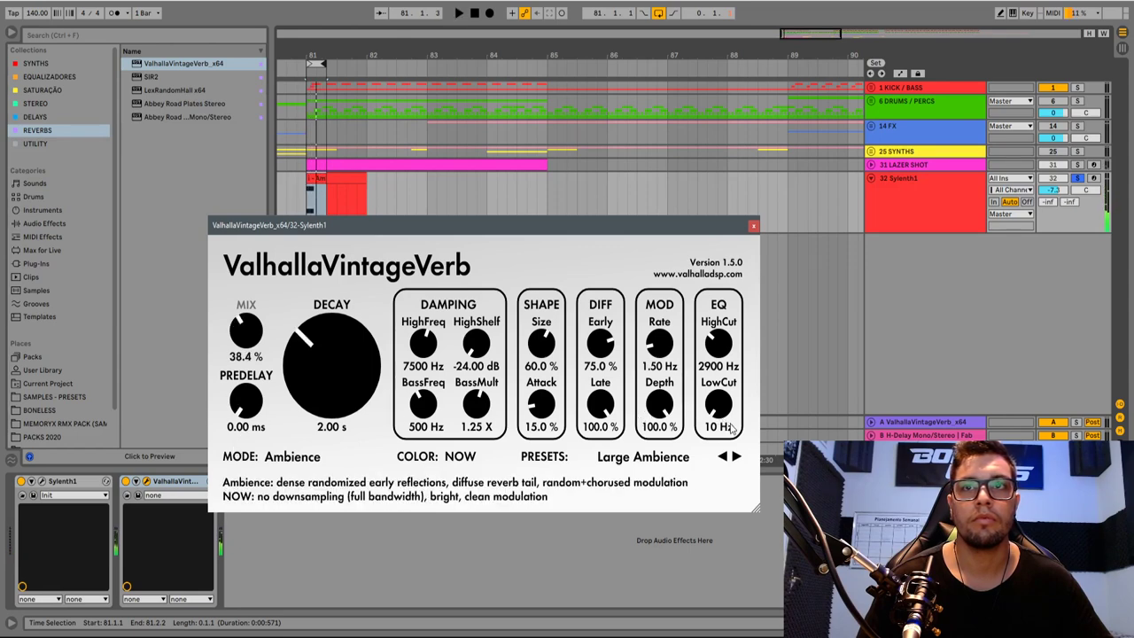
Load the Very Small Ambience preset from Ambiences and set the decay to about 6.69 s and the mix to about 37.2%
{"action": "left_click", "coordinate": [655, 459]}
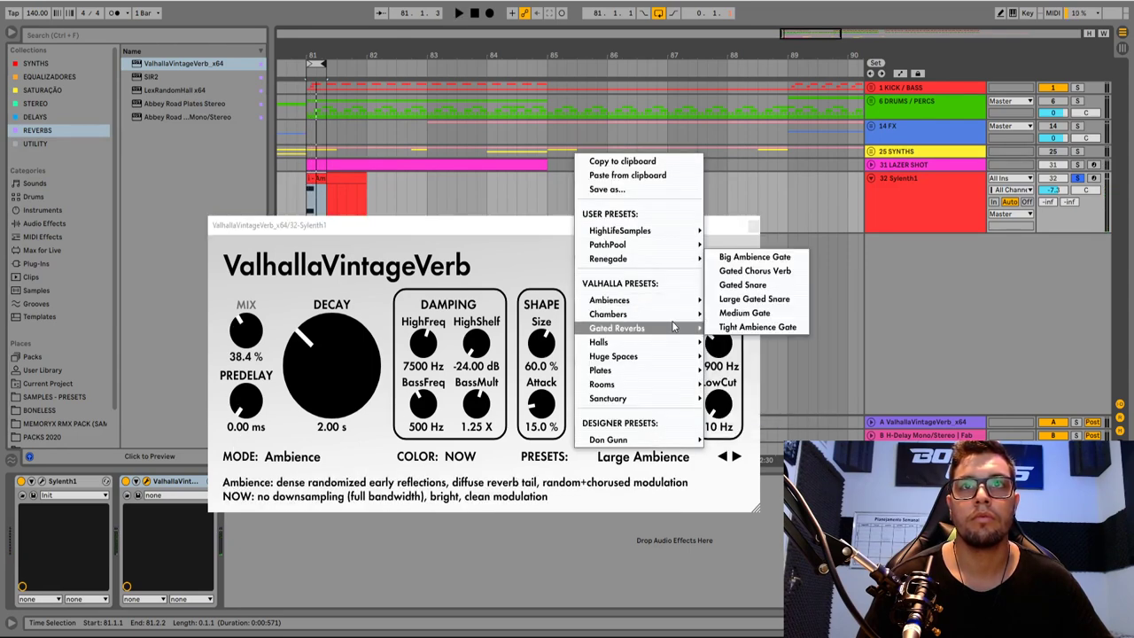
{"action": "mouse_move", "coordinate": [673, 303]}
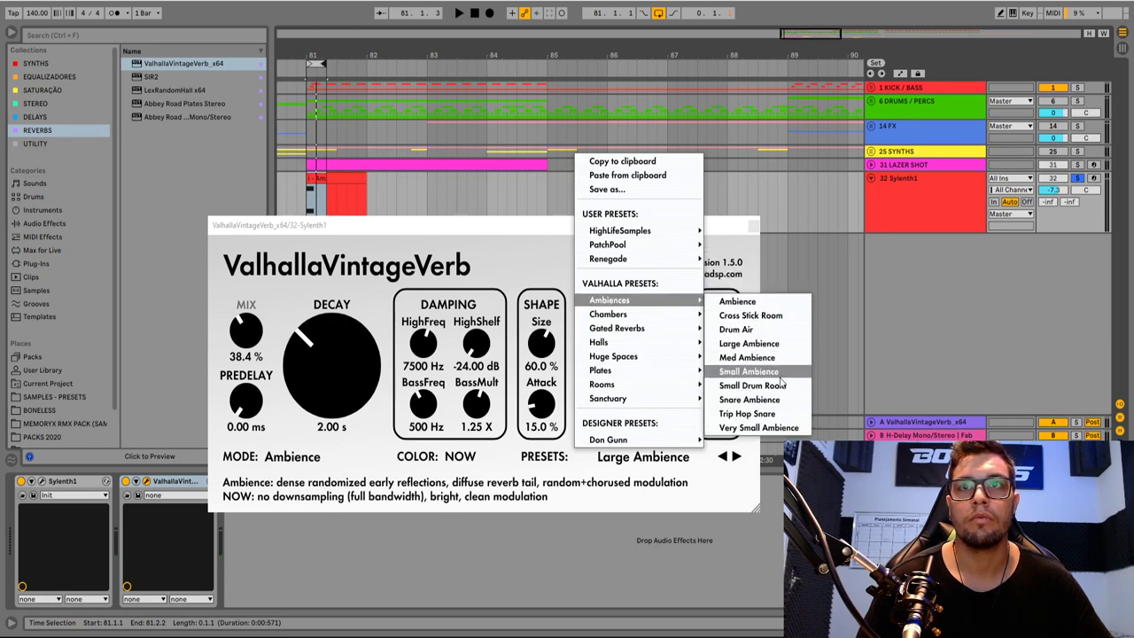
{"action": "left_click", "coordinate": [766, 428]}
{"action": "key", "text": "space"}
{"action": "left_click_drag", "start_coordinate": [330, 350], "coordinate": [328, 297]}
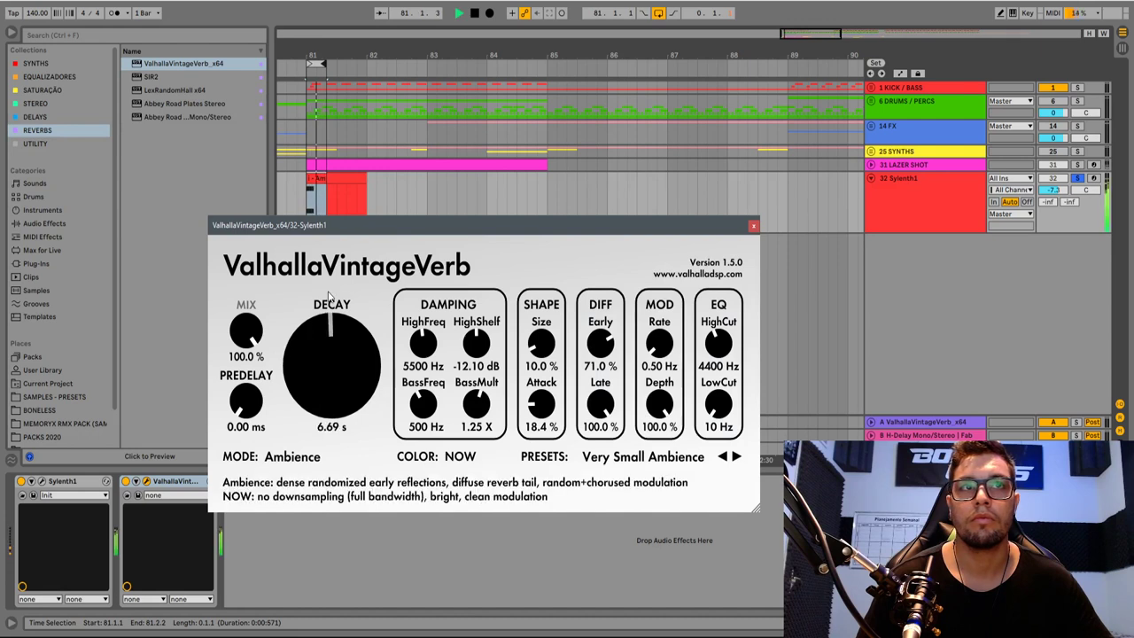
{"action": "mouse_move", "coordinate": [259, 332]}
{"action": "key", "text": "space"}
{"action": "scroll", "coordinate": [251, 314], "scroll_direction": "up", "scroll_amount": 5}
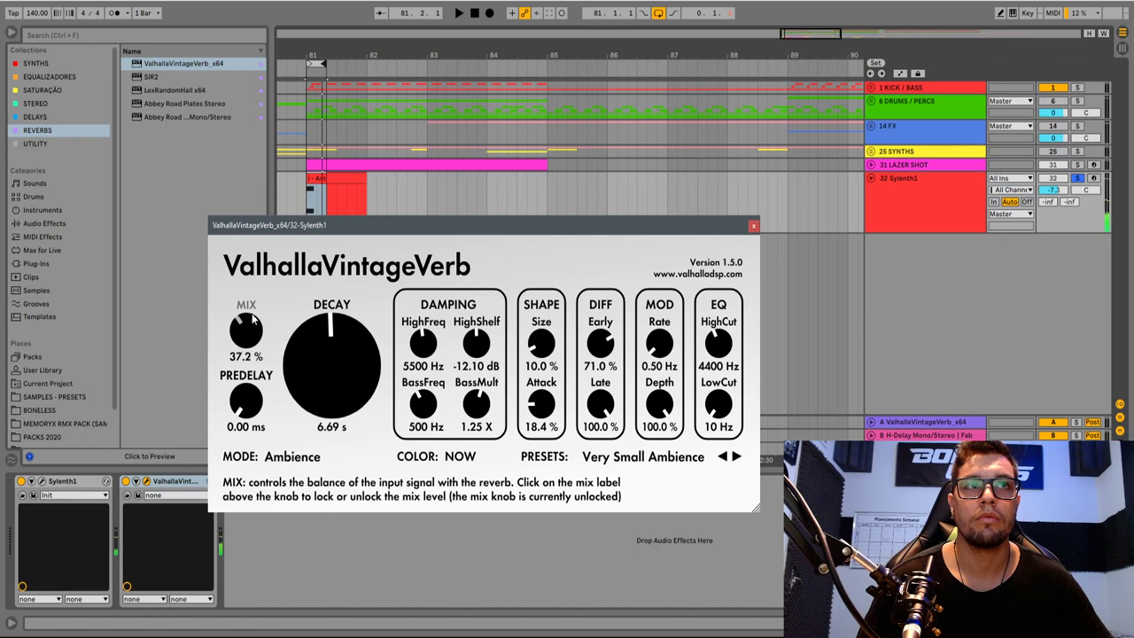
Extend the loop to 1 bar, raise the reverb mix to about 48% during playback, and close the reverb window
{"action": "left_click_drag", "start_coordinate": [321, 64], "coordinate": [366, 64]}
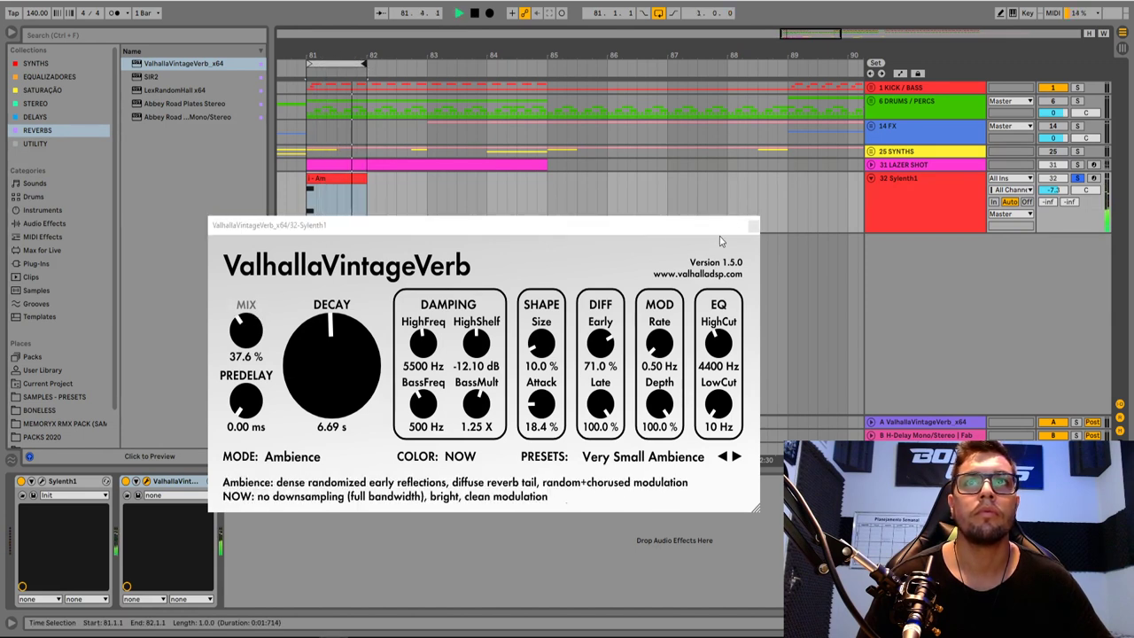
{"action": "scroll", "coordinate": [248, 327], "scroll_direction": "up", "scroll_amount": 6}
{"action": "key", "text": "space"}
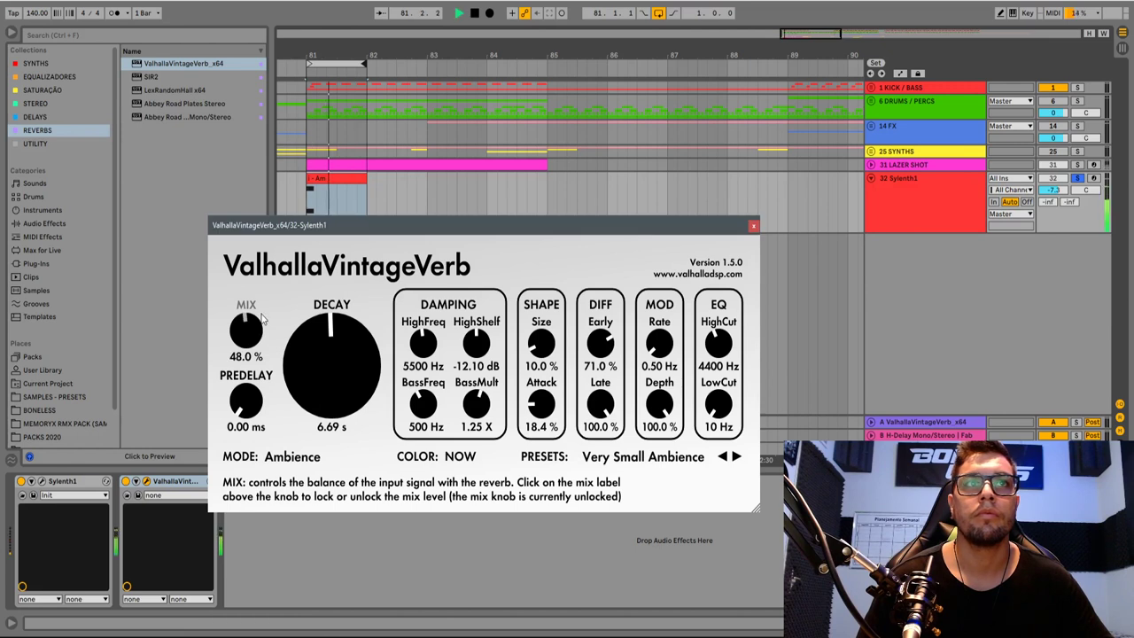
{"action": "left_click", "coordinate": [753, 226]}
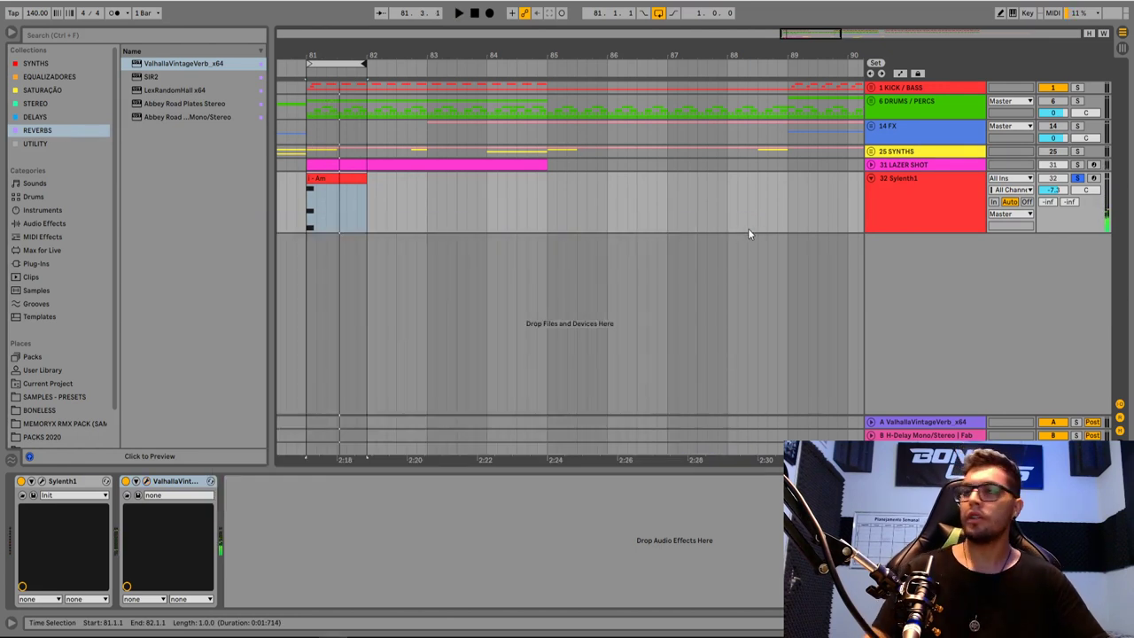
Insert FabFilter Pro-Q 3 between Sylenth1 and the reverb, and add a low cut at about 111 Hz
{"action": "left_click", "coordinate": [84, 76]}
{"action": "left_click_drag", "start_coordinate": [189, 64], "coordinate": [132, 563]}
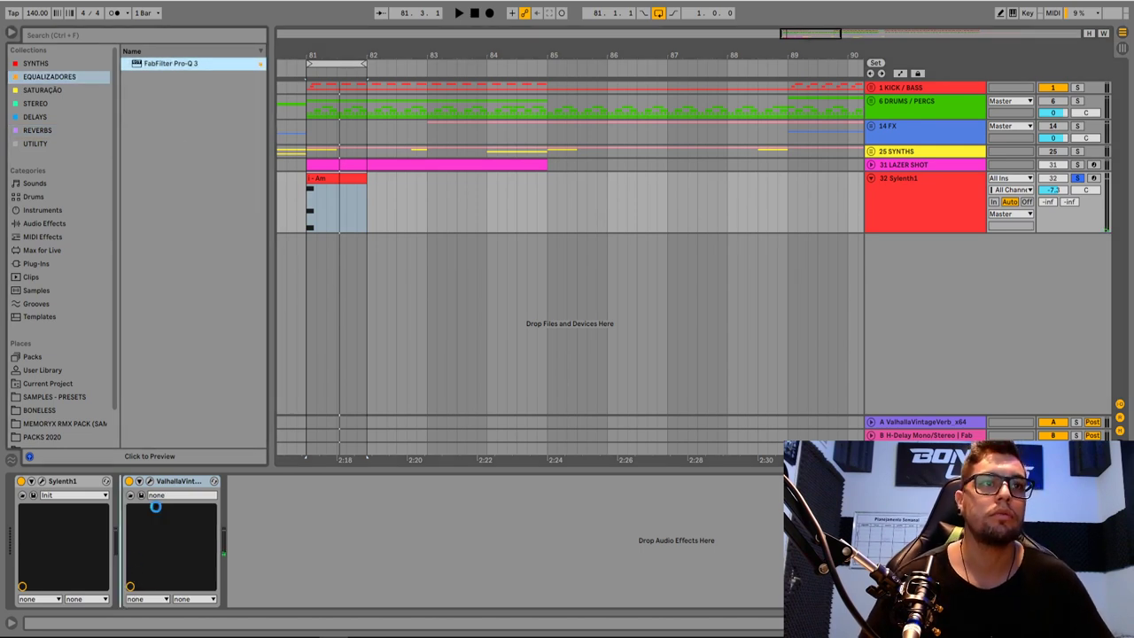
{"action": "left_click_drag", "start_coordinate": [236, 385], "coordinate": [374, 380]}
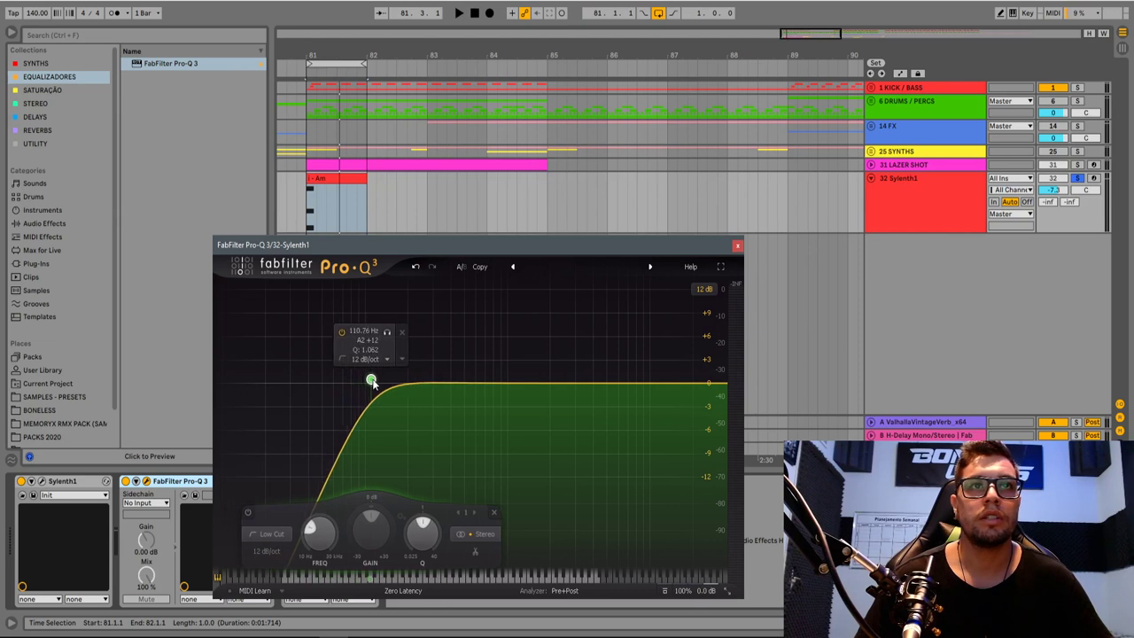
Add a high shelf to the EQ at about 14116 Hz and -2.61 dB while auditioning, and close the EQ window
{"action": "left_click", "coordinate": [717, 384]}
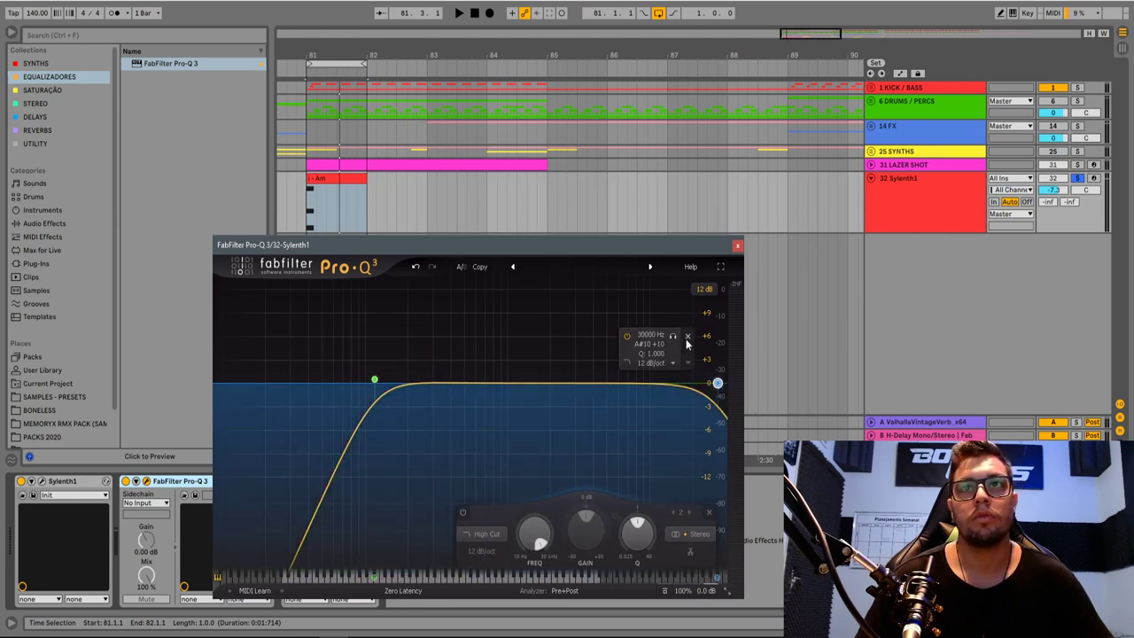
{"action": "left_click", "coordinate": [688, 337]}
{"action": "left_click_drag", "start_coordinate": [714, 385], "coordinate": [664, 402]}
{"action": "scroll", "coordinate": [688, 396], "scroll_direction": "up", "scroll_amount": 3}
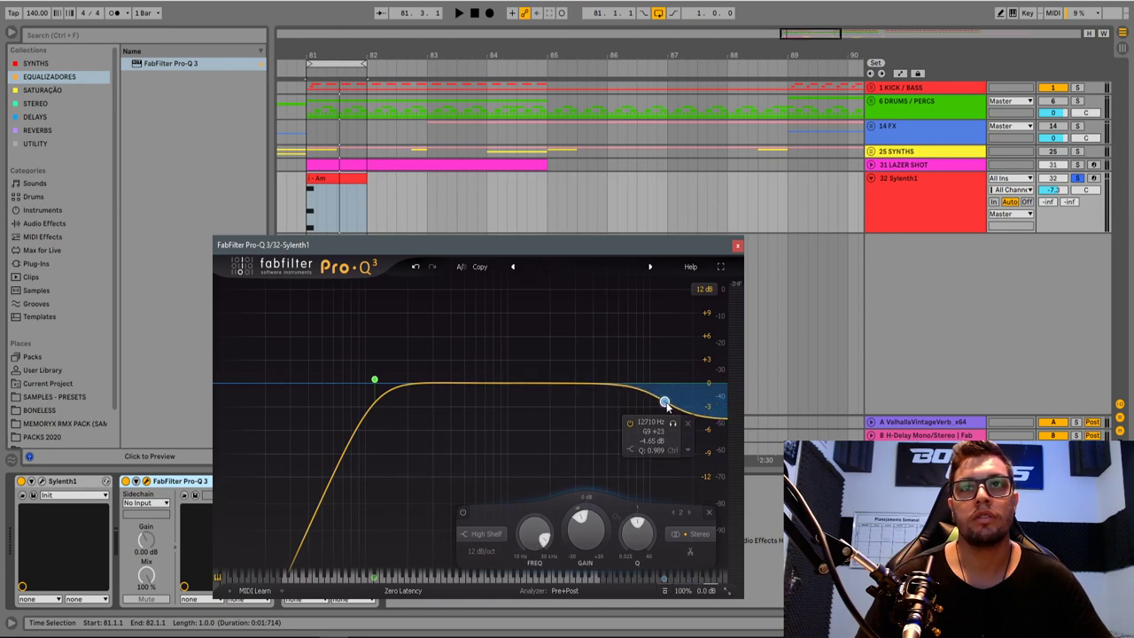
{"action": "left_click_drag", "start_coordinate": [666, 405], "coordinate": [658, 405]}
{"action": "key", "text": "space"}
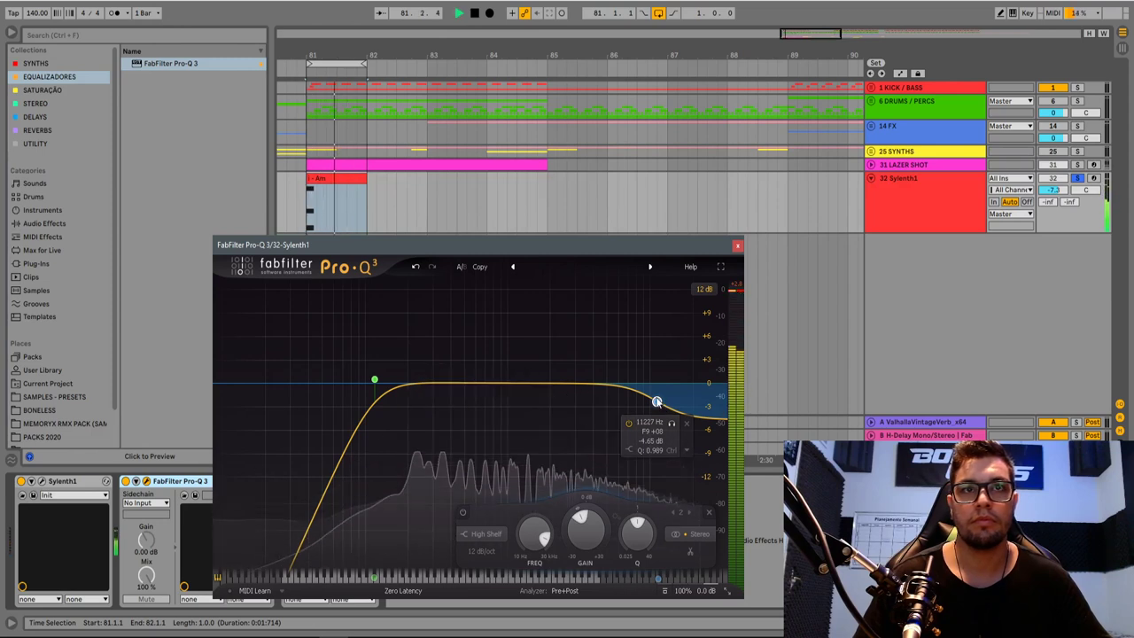
{"action": "mouse_move", "coordinate": [657, 403]}
{"action": "left_mouse_down"}
{"action": "mouse_move", "coordinate": [678, 399]}
{"action": "mouse_move", "coordinate": [671, 393]}
{"action": "left_mouse_up"}
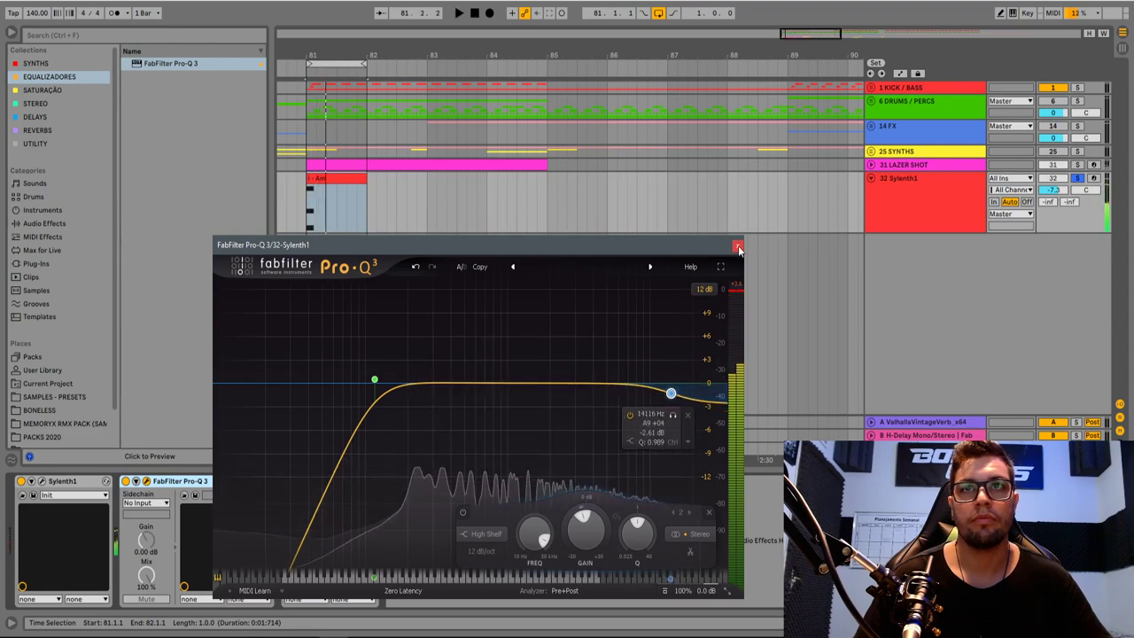
{"action": "left_click", "coordinate": [739, 248]}
Lower the Sylenth1 track's volume to -11.4 dB and turn off its solo
{"action": "key", "text": "Tab"}
{"action": "key", "text": "Tab"}
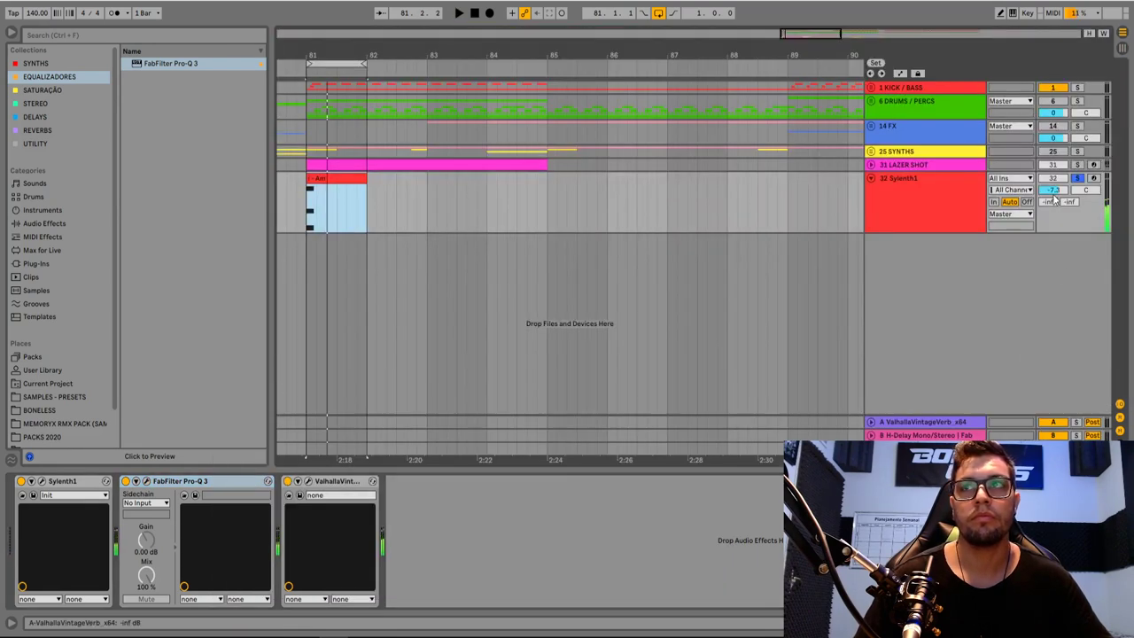
{"action": "left_click_drag", "start_coordinate": [1054, 193], "coordinate": [1056, 194]}
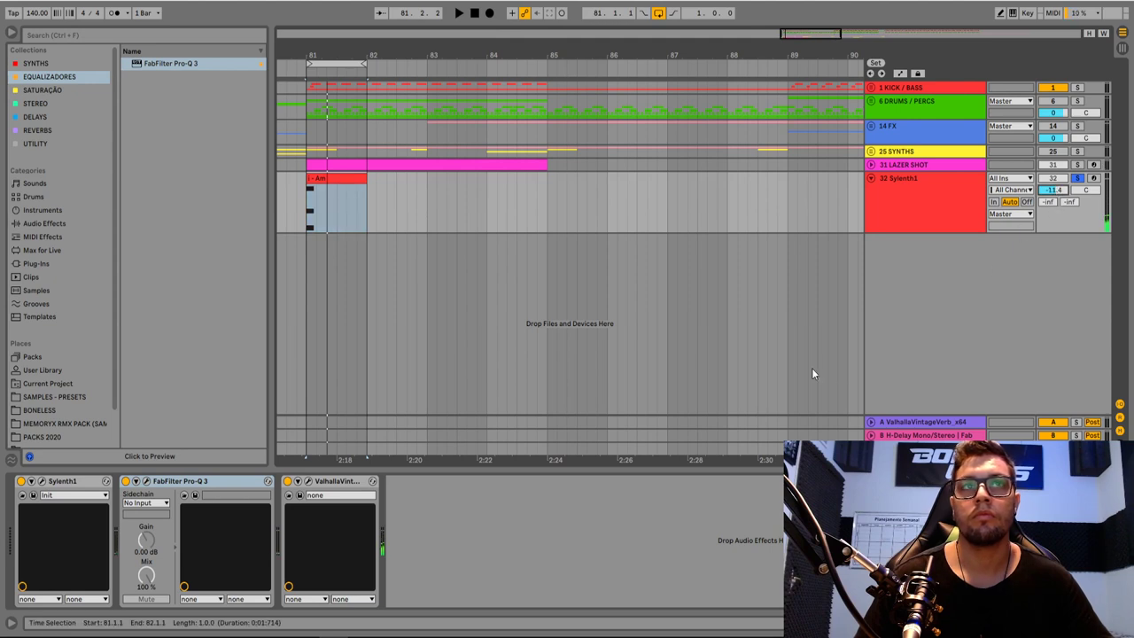
{"action": "left_click", "coordinate": [1078, 178]}
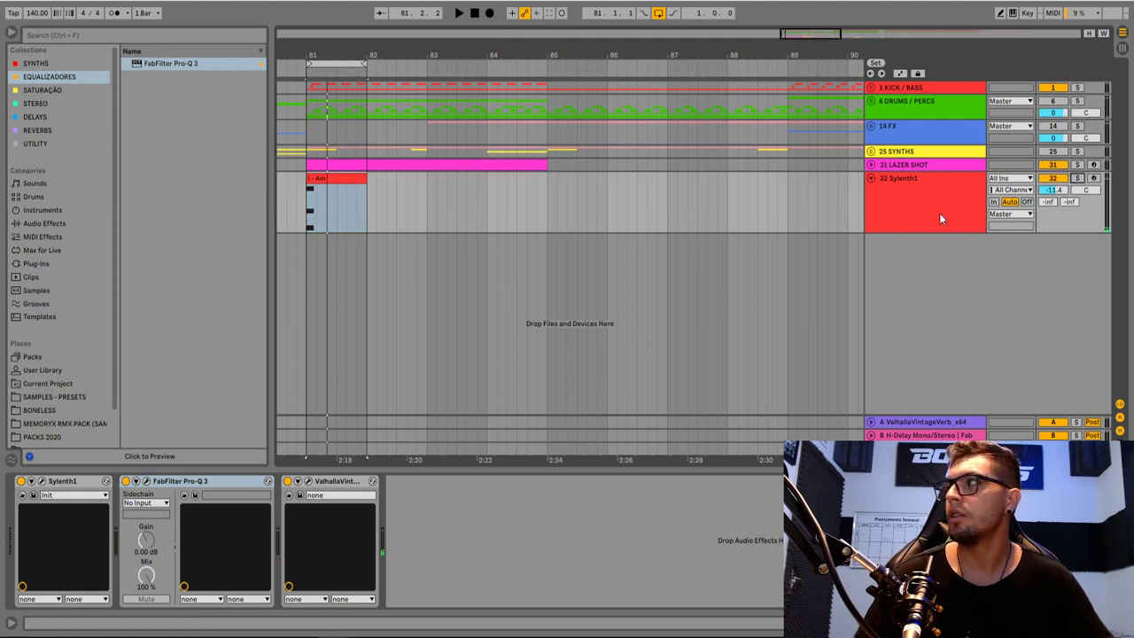
Extend the loop to 2 bars from bar 81 and audition the synth with the full mix
{"action": "left_click_drag", "start_coordinate": [385, 55], "coordinate": [469, 83]}
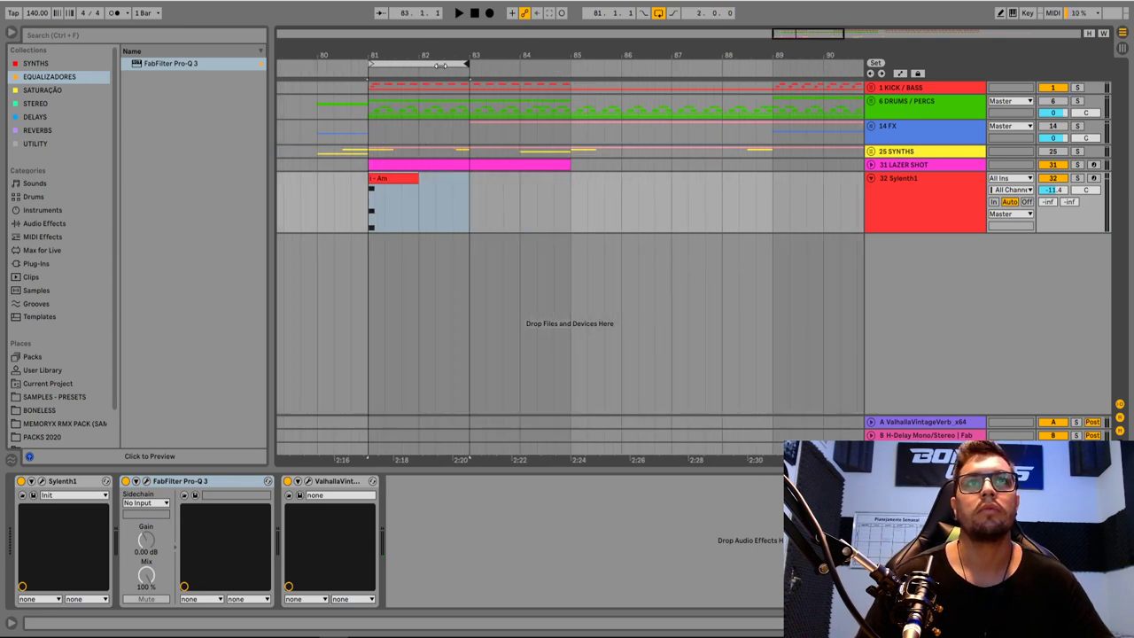
{"action": "left_click", "coordinate": [444, 62]}
{"action": "key", "text": "space"}
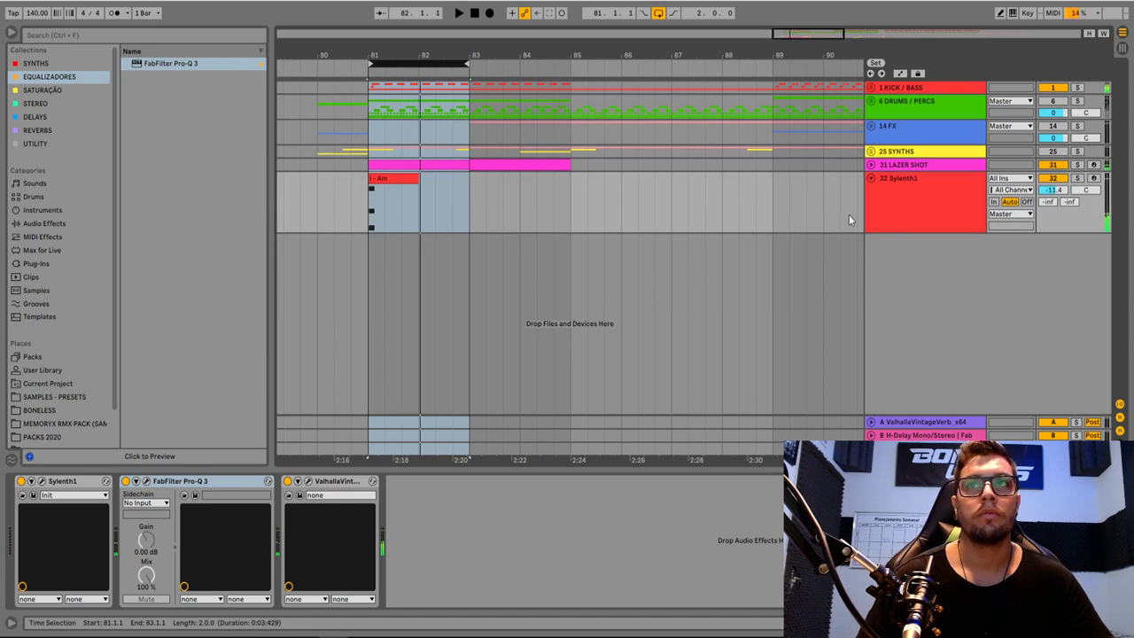
Rename the Sylenth1 track as CHORD SHOT and review the settings of its reverb
{"action": "left_click", "coordinate": [898, 191]}
{"action": "type", "text": "#"}
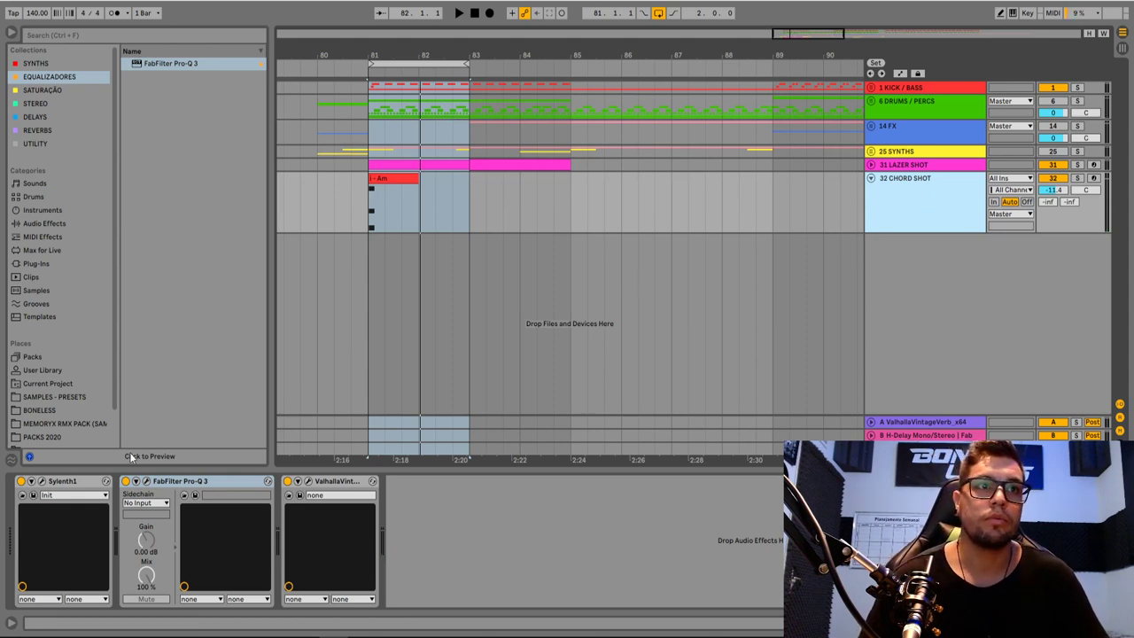
{"action": "left_click", "coordinate": [308, 481]}
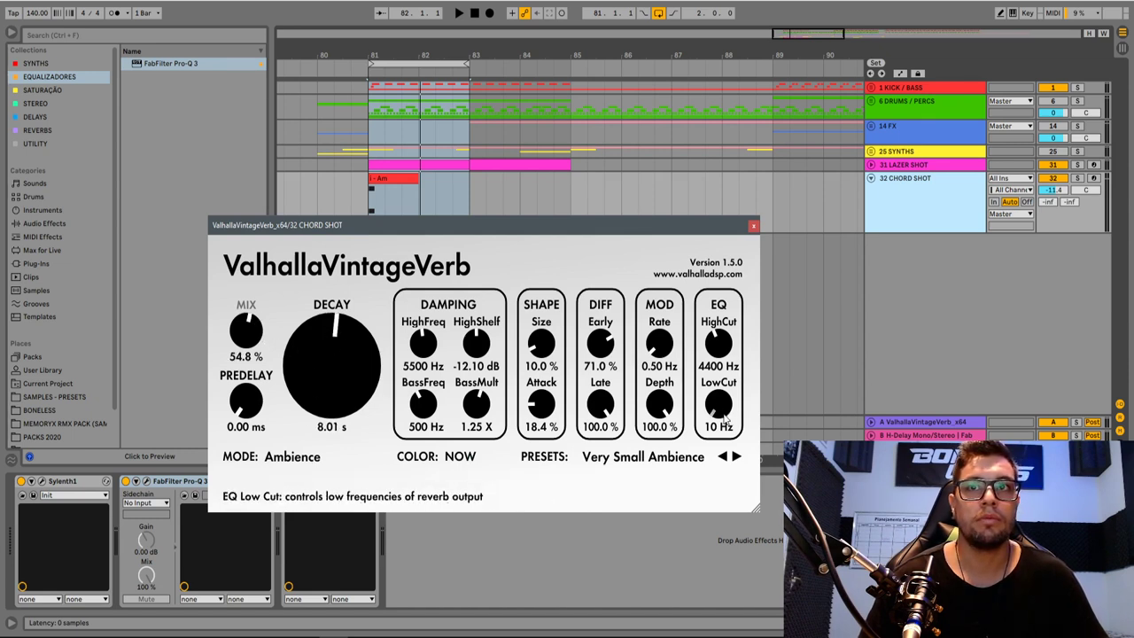
{"action": "left_click", "coordinate": [753, 225]}
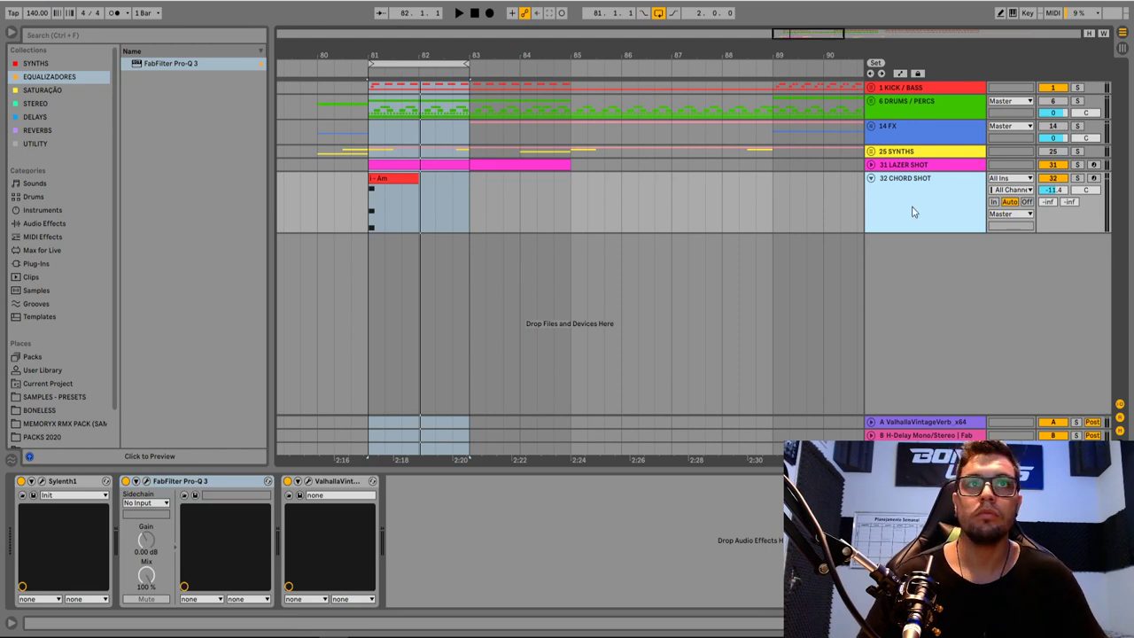
Duplicate the CHORD SHOT track and freeze the duplicate
{"action": "key", "text": "ctrl+d"}
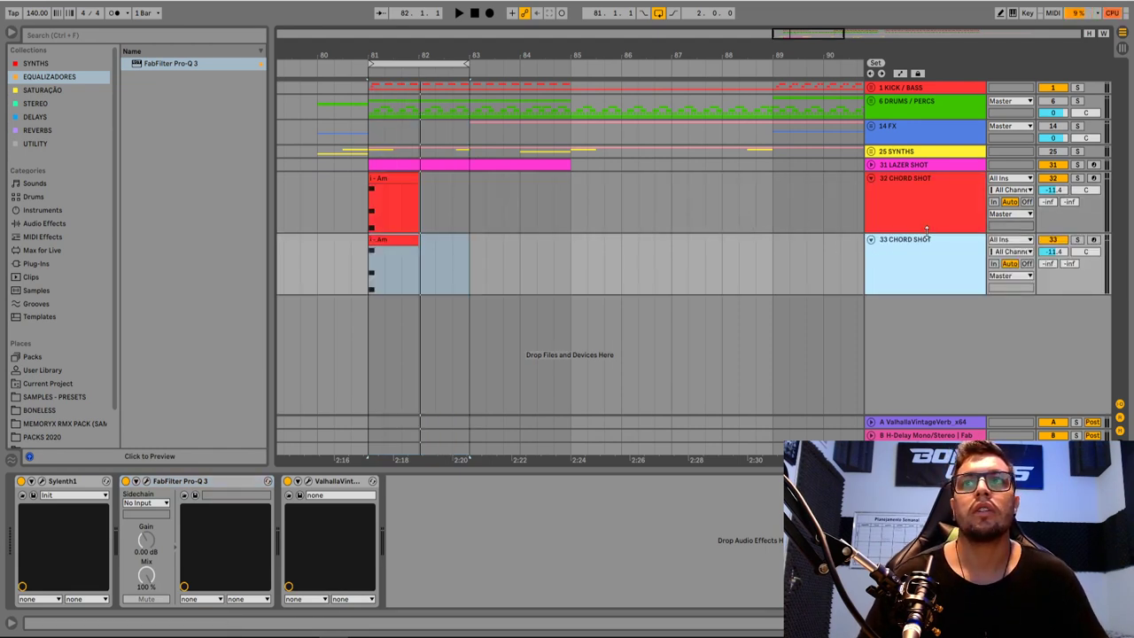
{"action": "right_click", "coordinate": [944, 268]}
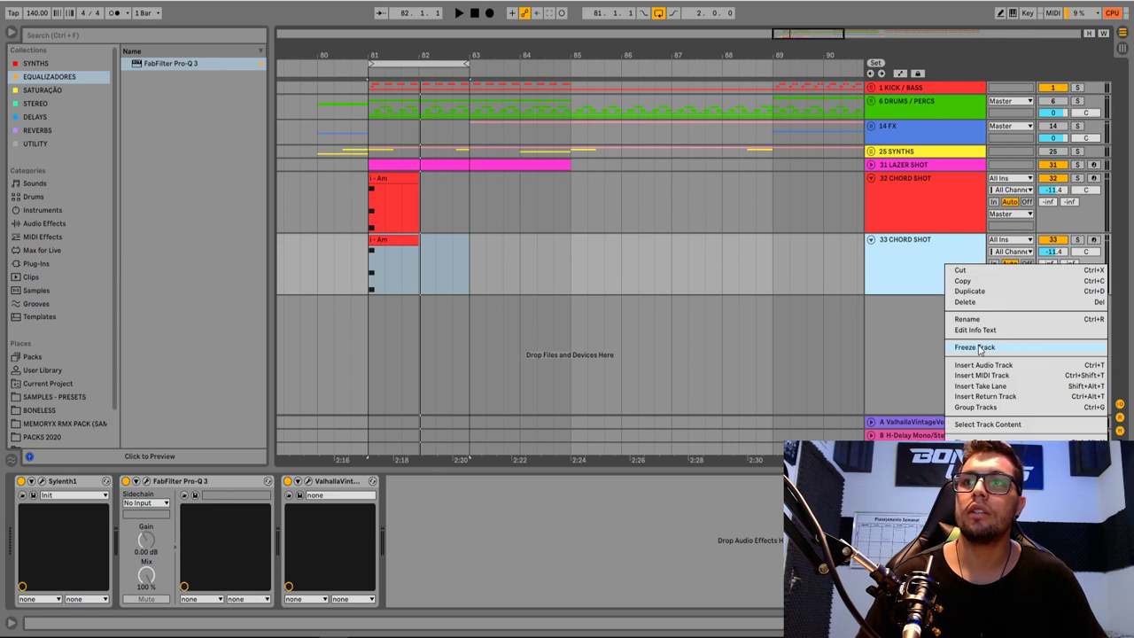
{"action": "right_click", "coordinate": [907, 254]}
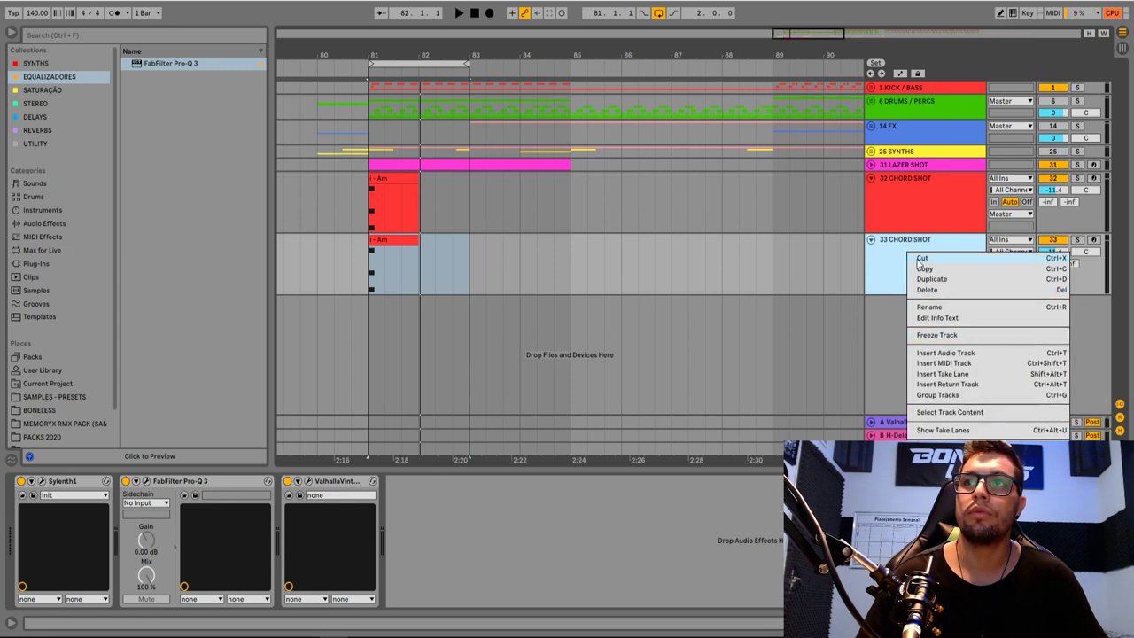
{"action": "left_click", "coordinate": [938, 334]}
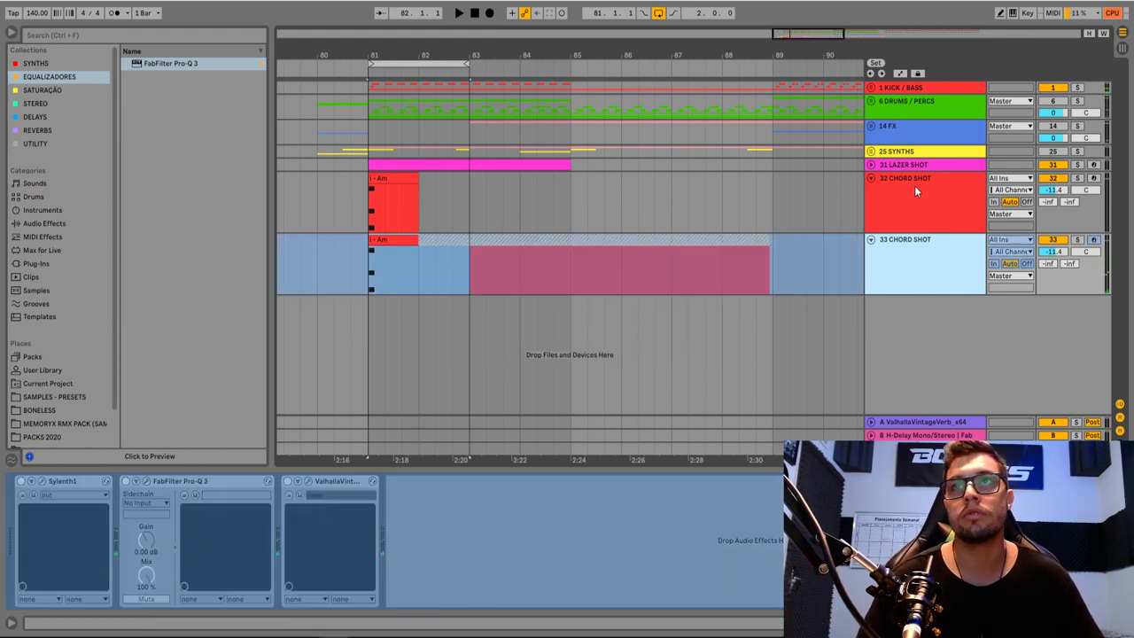
Extend the loop to 8 bars from bar 81 and flatten the frozen duplicate CHORD SHOT track to audio
{"action": "left_click", "coordinate": [871, 178]}
{"action": "key", "text": "minus"}
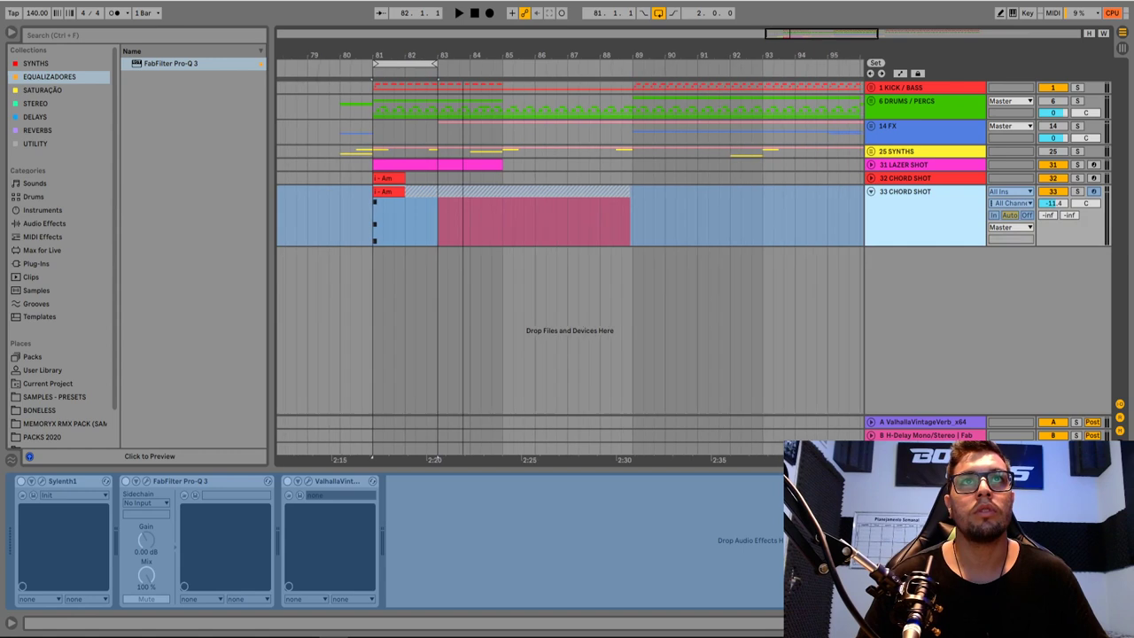
{"action": "left_click_drag", "start_coordinate": [437, 64], "coordinate": [623, 64]}
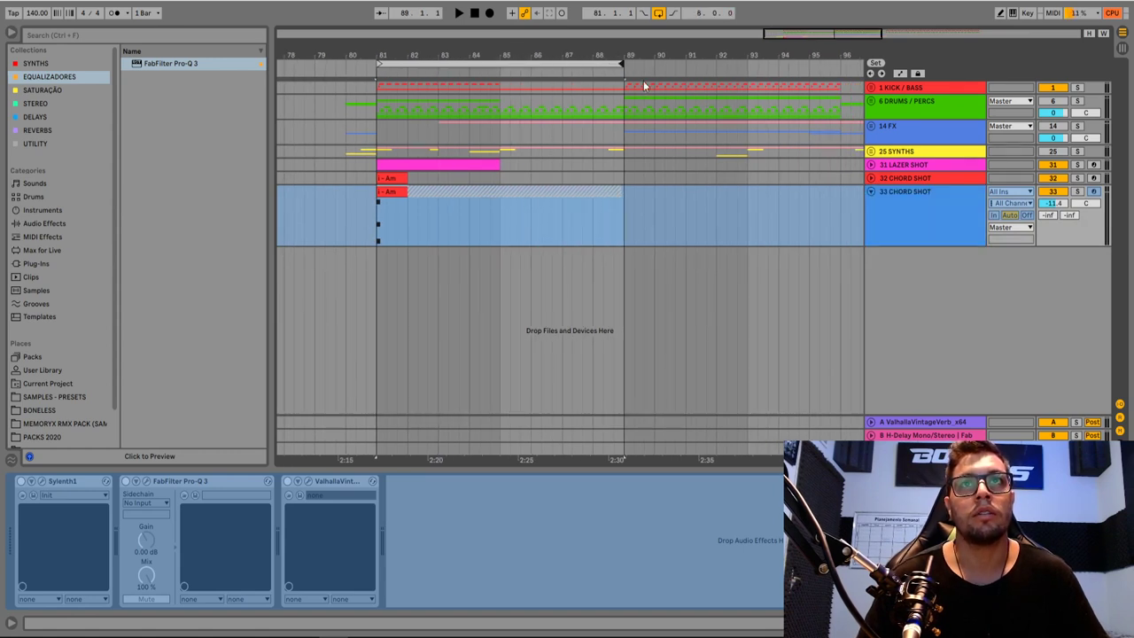
{"action": "right_click", "coordinate": [922, 211]}
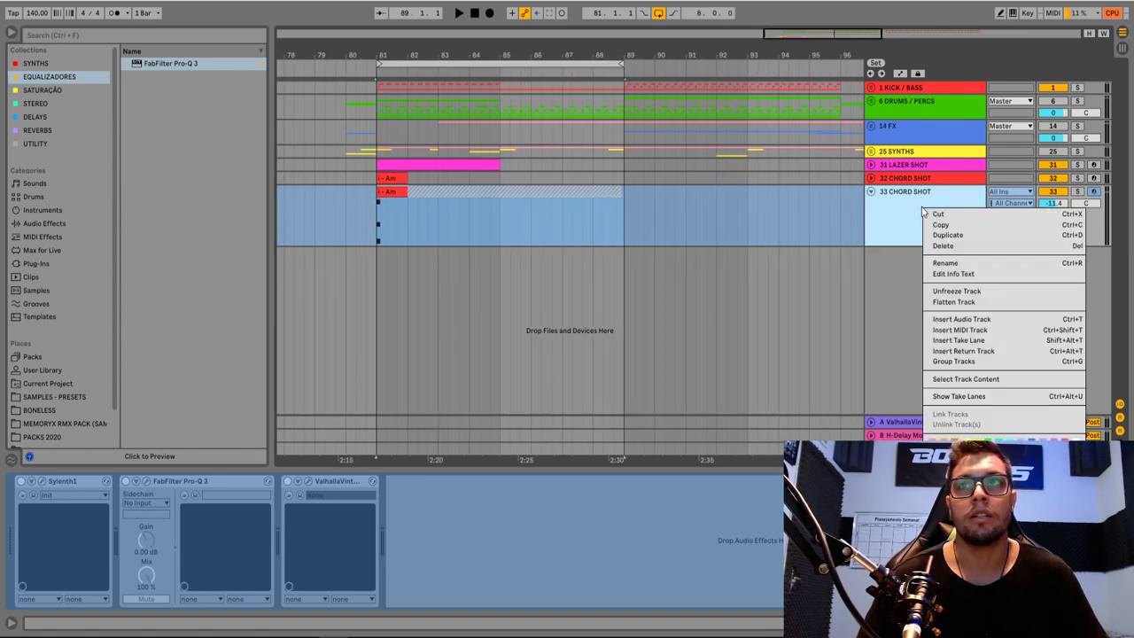
{"action": "left_click", "coordinate": [973, 305]}
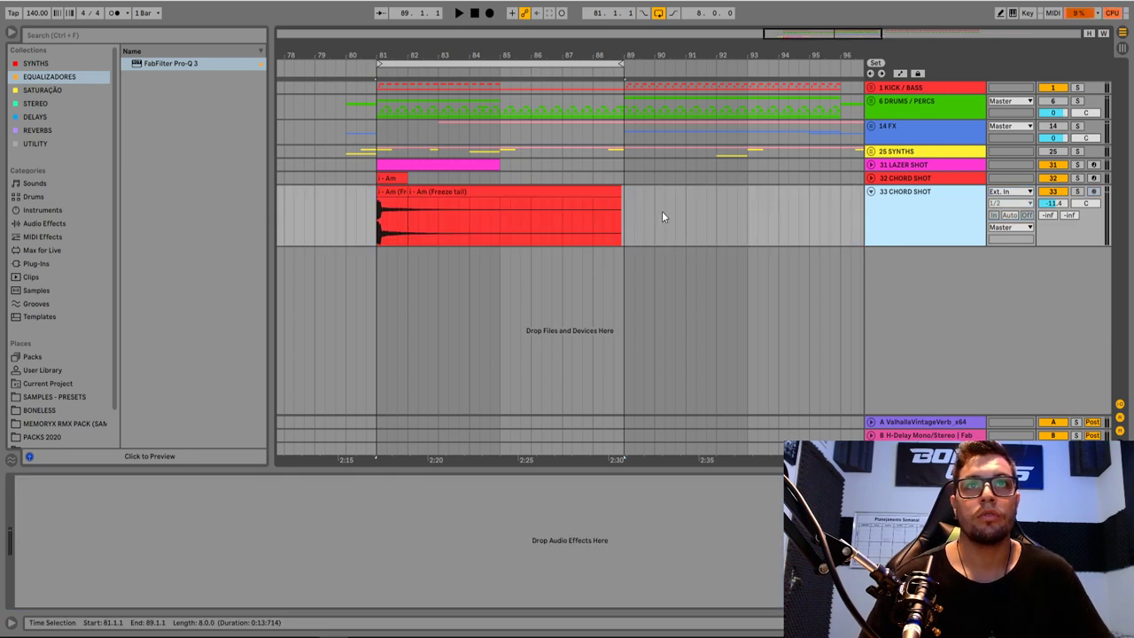
Join the flattened chord and its freeze tail into one clip, reverse it, and move it to end at bar 85
{"action": "left_click", "coordinate": [408, 192]}
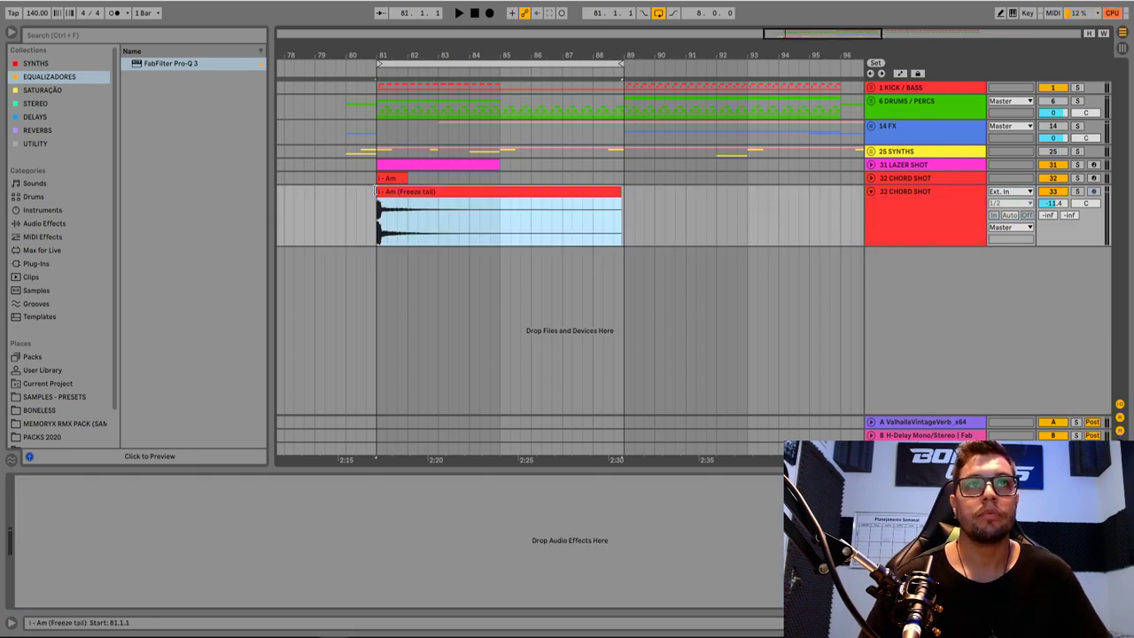
{"action": "left_click_drag", "start_coordinate": [381, 191], "coordinate": [388, 192]}
{"action": "key", "text": "r"}
{"action": "left_click_drag", "start_coordinate": [607, 197], "coordinate": [485, 212]}
Move the original chord MIDI clip to bar 85, and freeze and flatten its CHORD SHOT track to audio
{"action": "left_click_drag", "start_coordinate": [389, 178], "coordinate": [539, 182]}
{"action": "left_click", "coordinate": [872, 179]}
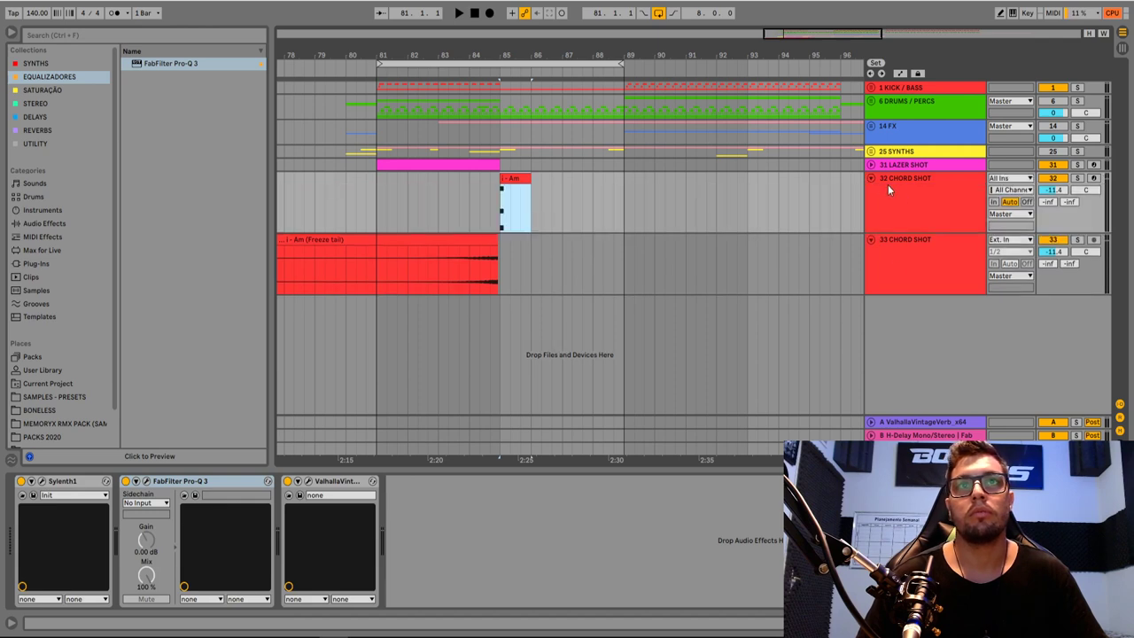
{"action": "right_click", "coordinate": [904, 194]}
{"action": "left_click", "coordinate": [945, 276]}
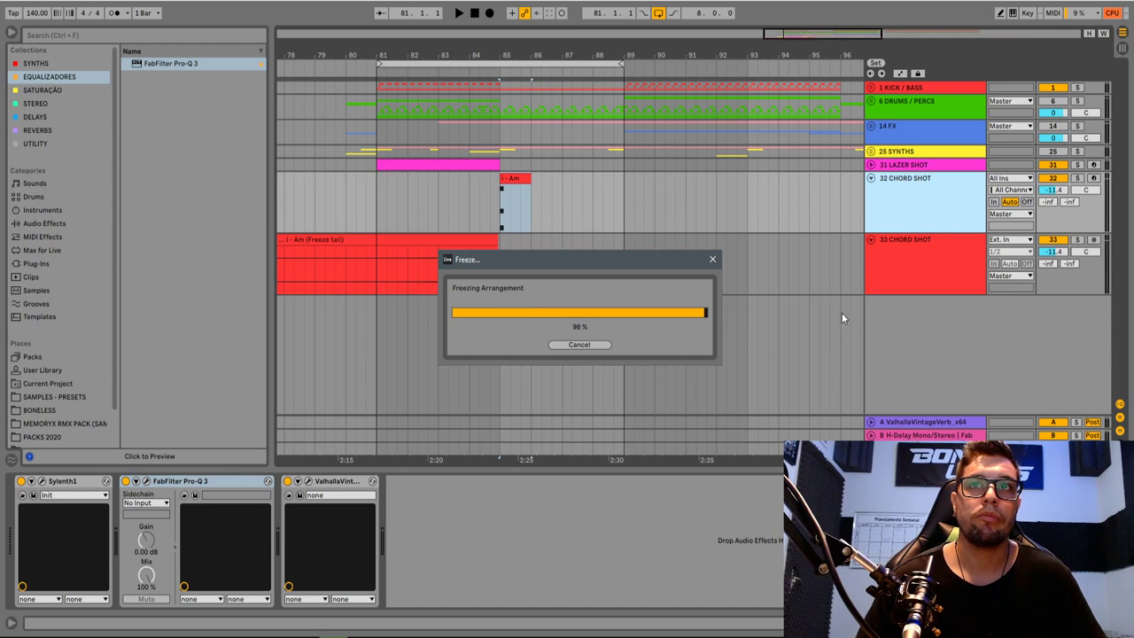
{"action": "right_click", "coordinate": [919, 194]}
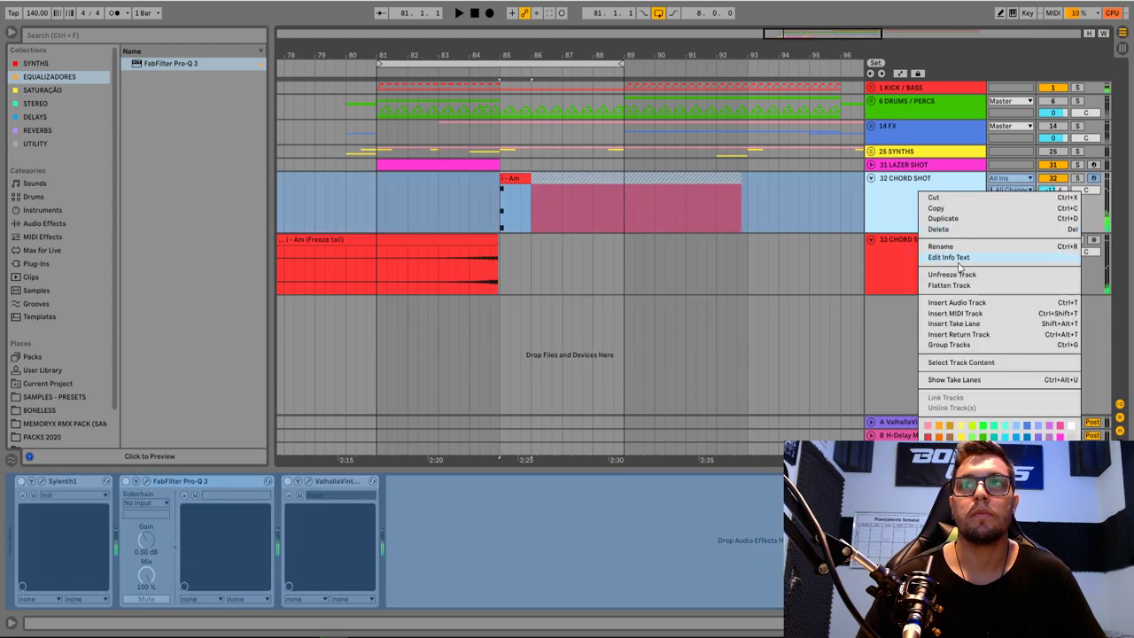
{"action": "left_click", "coordinate": [965, 288]}
{"action": "left_click_drag", "start_coordinate": [490, 56], "coordinate": [592, 58]}
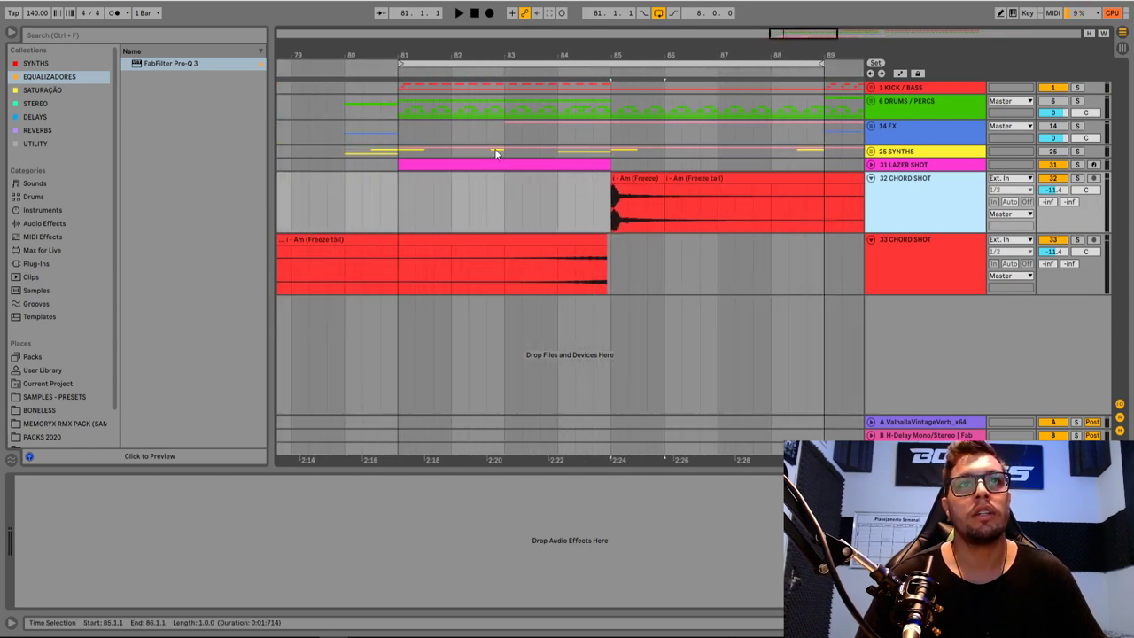
Cut the reversed clip down to a piece about one bar long, starting at bar 83
{"action": "left_click_drag", "start_coordinate": [381, 258], "coordinate": [532, 263]}
{"action": "key", "text": "Delete"}
{"action": "left_click", "coordinate": [337, 238]}
{"action": "key", "text": "Delete"}
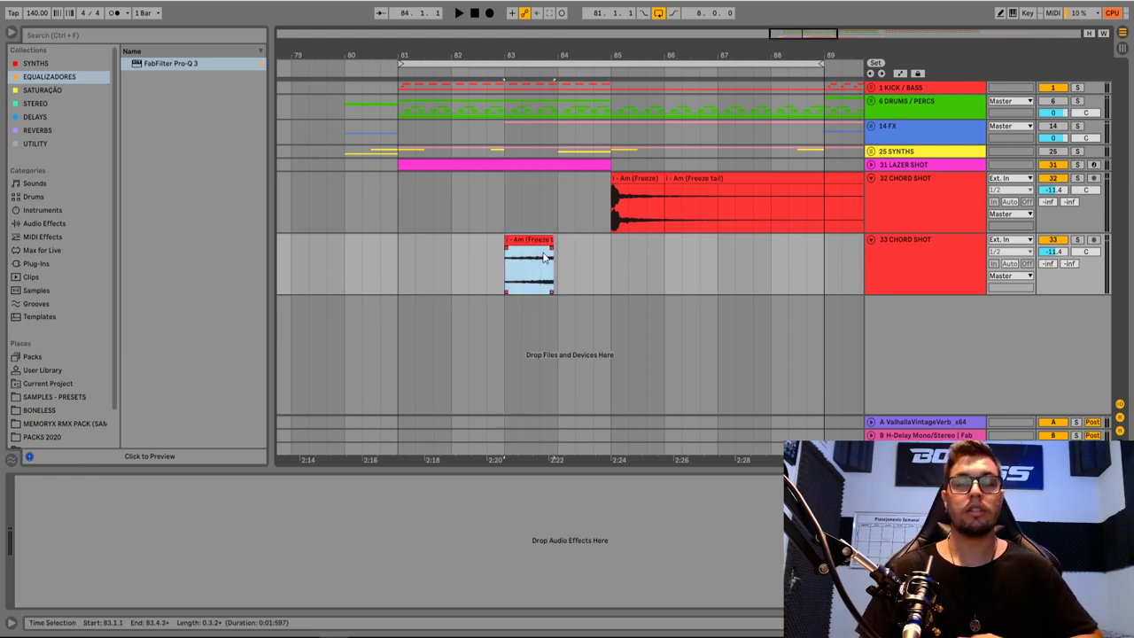
Move the non-reversed chord shot clip to bar 83 and delete its leftover freeze tail clip
{"action": "left_click_drag", "start_coordinate": [549, 53], "coordinate": [549, 71]}
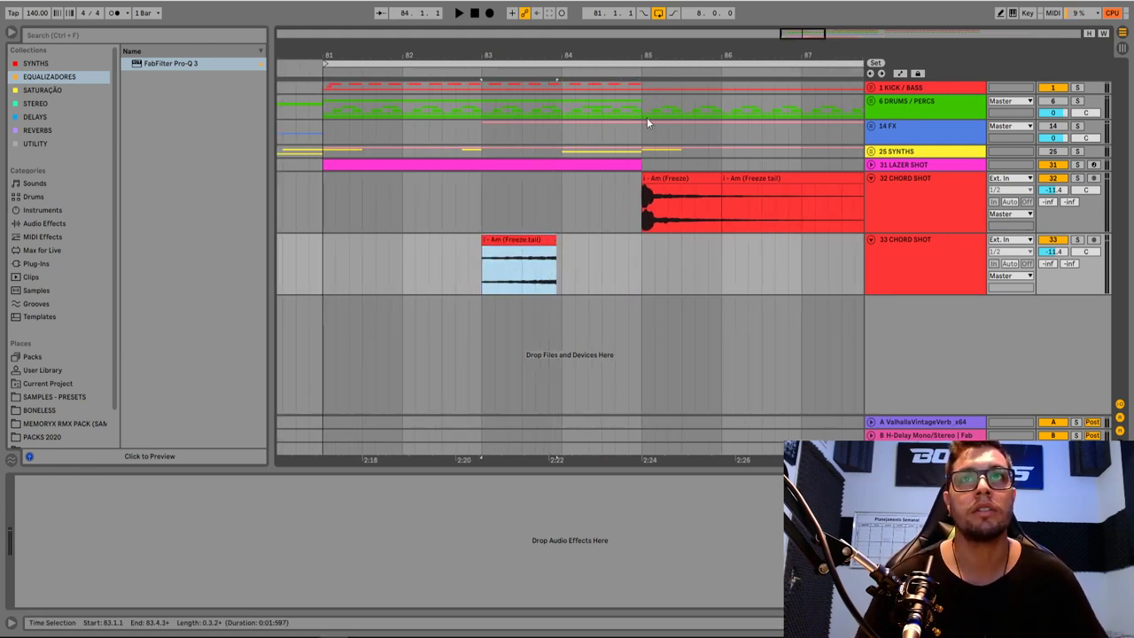
{"action": "left_click_drag", "start_coordinate": [684, 171], "coordinate": [526, 189]}
{"action": "left_click", "coordinate": [757, 176]}
{"action": "key", "text": "Delete"}
{"action": "left_click_drag", "start_coordinate": [476, 56], "coordinate": [517, 37]}
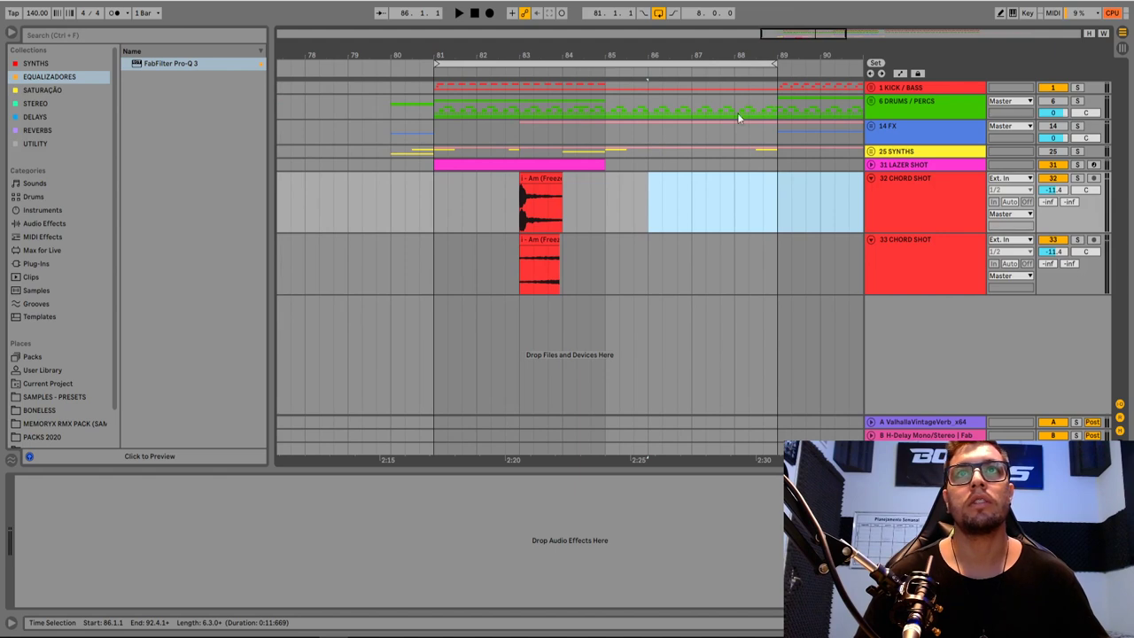
Duplicate the KICK / BASS section of bars 81 to 85 up to bar 89 and move the chord shot to bar 85
{"action": "left_click_drag", "start_coordinate": [775, 86], "coordinate": [434, 87]}
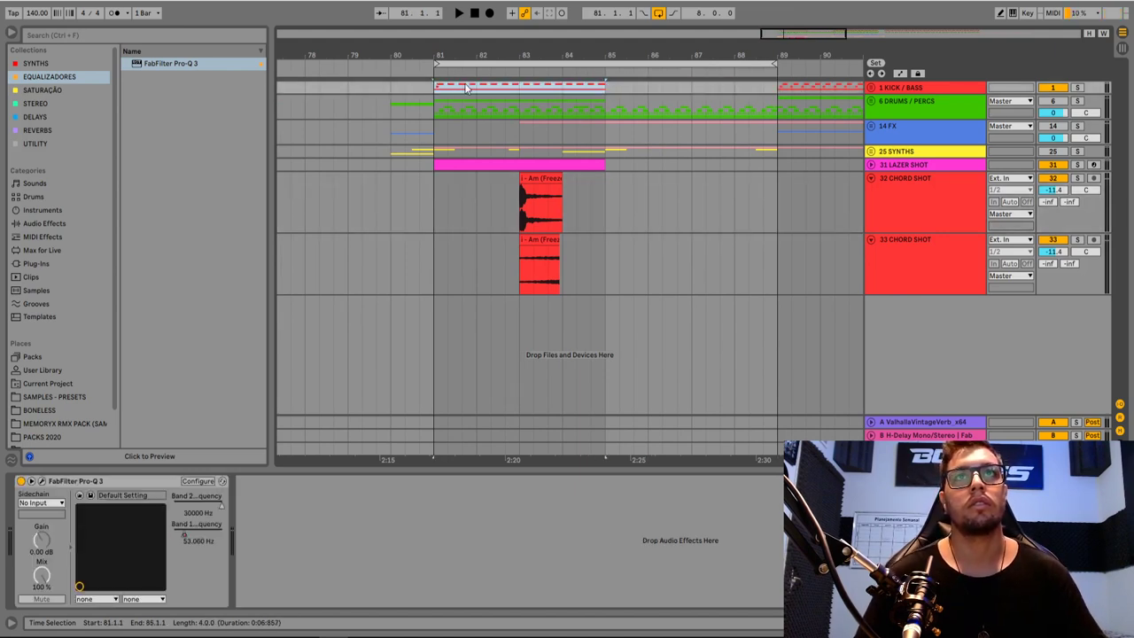
{"action": "left_click", "coordinate": [434, 209]}
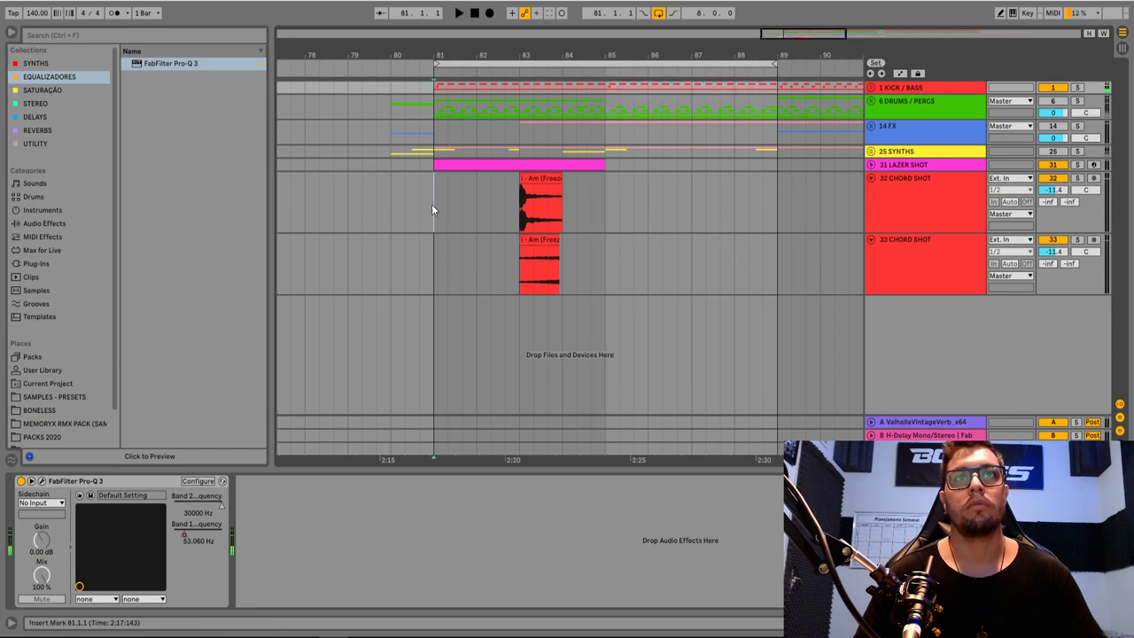
{"action": "left_click_drag", "start_coordinate": [537, 177], "coordinate": [631, 182]}
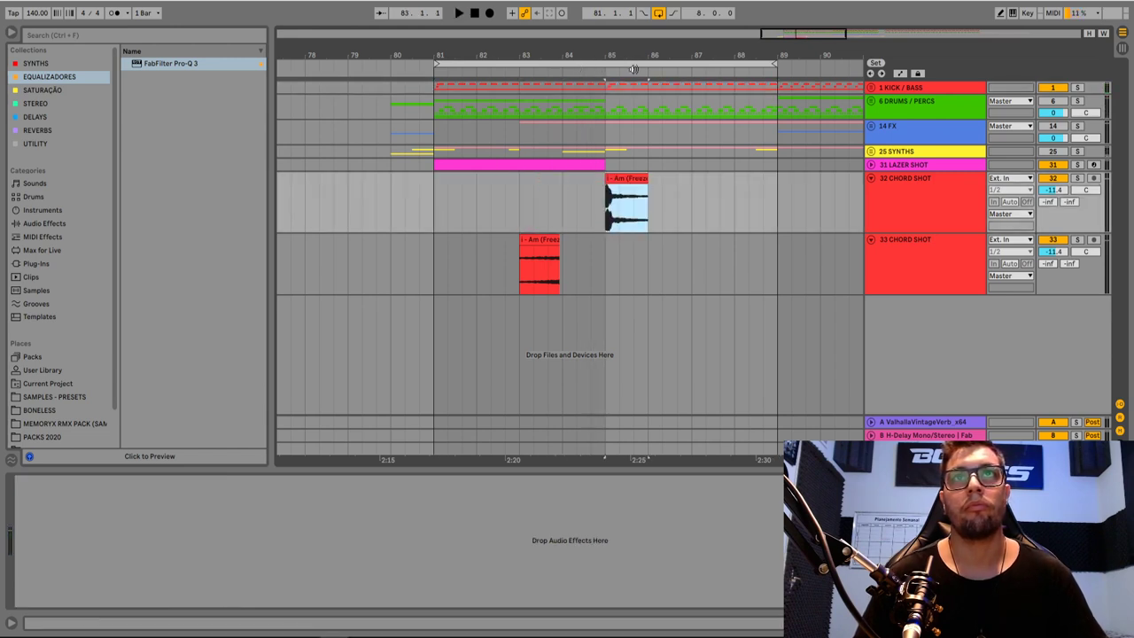
Use a fixed 1/8 triplet grid to shift the chord shot clip to start at 85.1.2, just after the bar line
{"action": "key", "text": "z"}
{"action": "left_click_drag", "start_coordinate": [553, 176], "coordinate": [598, 180]}
{"action": "mouse_move", "coordinate": [563, 52]}
{"action": "left_mouse_down"}
{"action": "mouse_move", "coordinate": [582, 29]}
{"action": "mouse_move", "coordinate": [582, 64]}
{"action": "left_mouse_up"}
{"action": "right_click", "coordinate": [567, 196]}
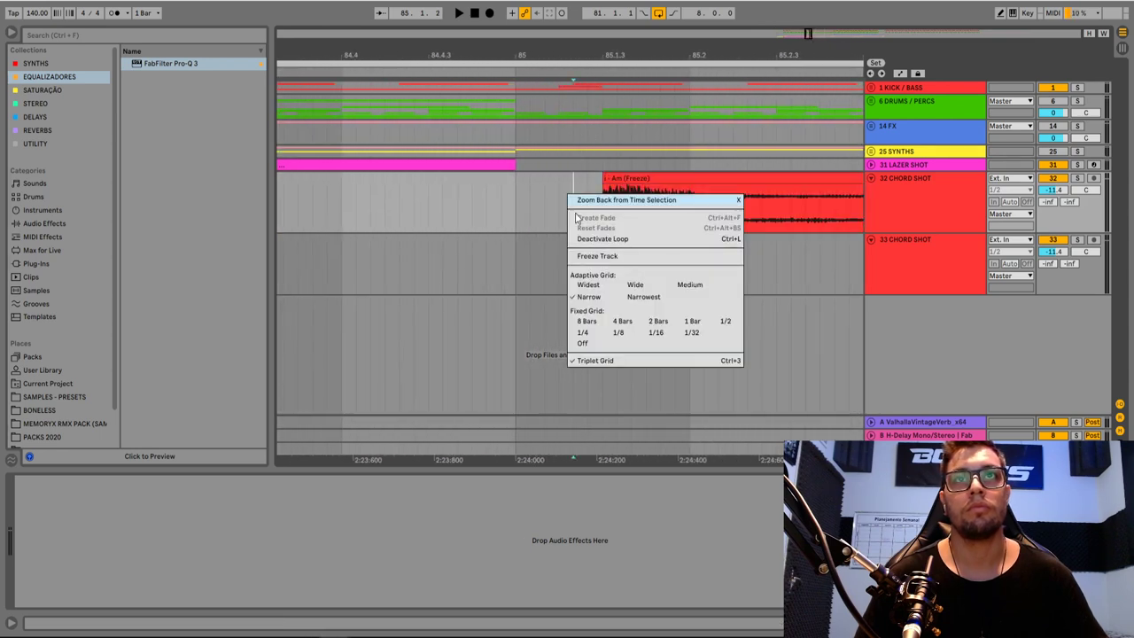
{"action": "left_click", "coordinate": [623, 334]}
{"action": "left_click_drag", "start_coordinate": [624, 179], "coordinate": [606, 185]}
{"action": "left_click_drag", "start_coordinate": [615, 58], "coordinate": [618, 29]}
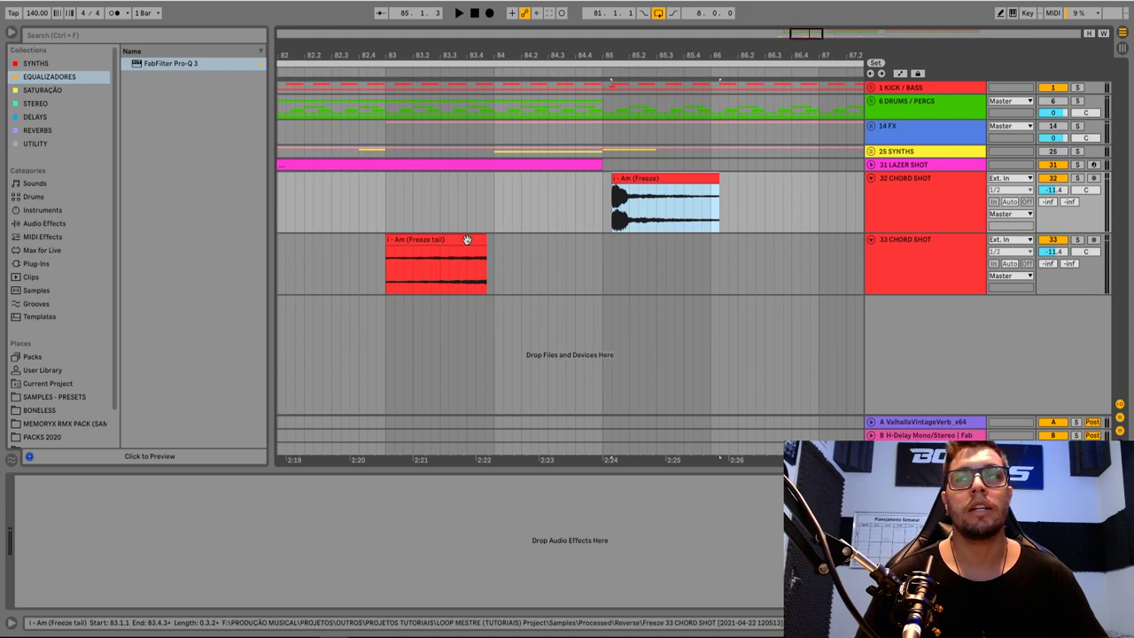
Restore the Narrow adaptive grid, place the reversed clip over bars 83 to 85, and give it a long curved fade-in
{"action": "left_click_drag", "start_coordinate": [410, 48], "coordinate": [624, 27]}
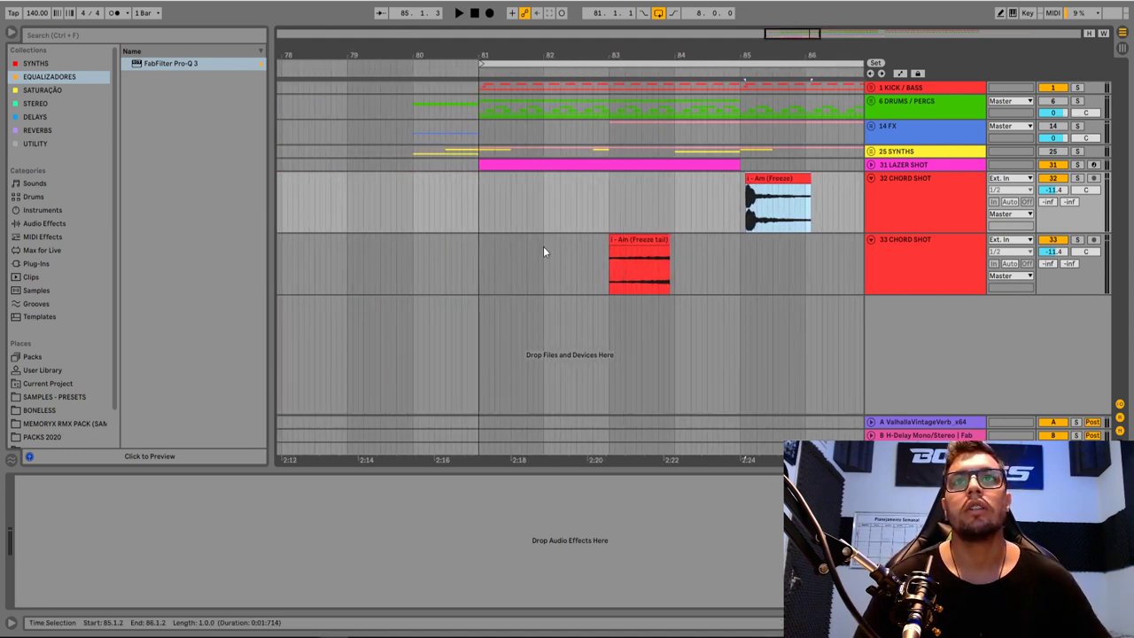
{"action": "right_click", "coordinate": [697, 270]}
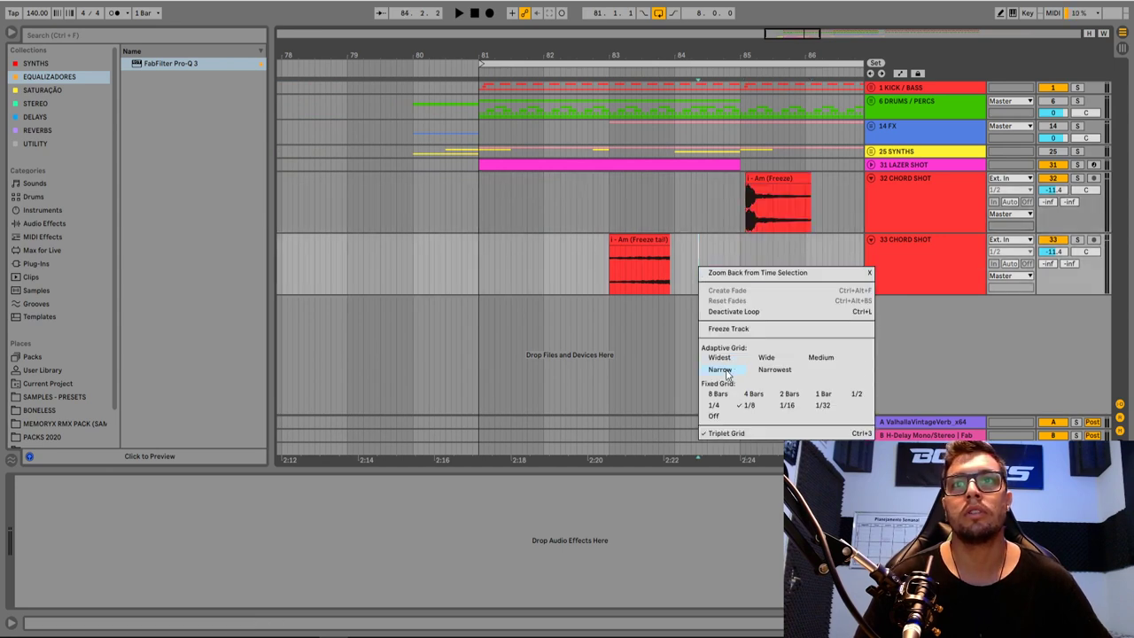
{"action": "left_click", "coordinate": [722, 370]}
{"action": "left_click_drag", "start_coordinate": [645, 245], "coordinate": [716, 242]}
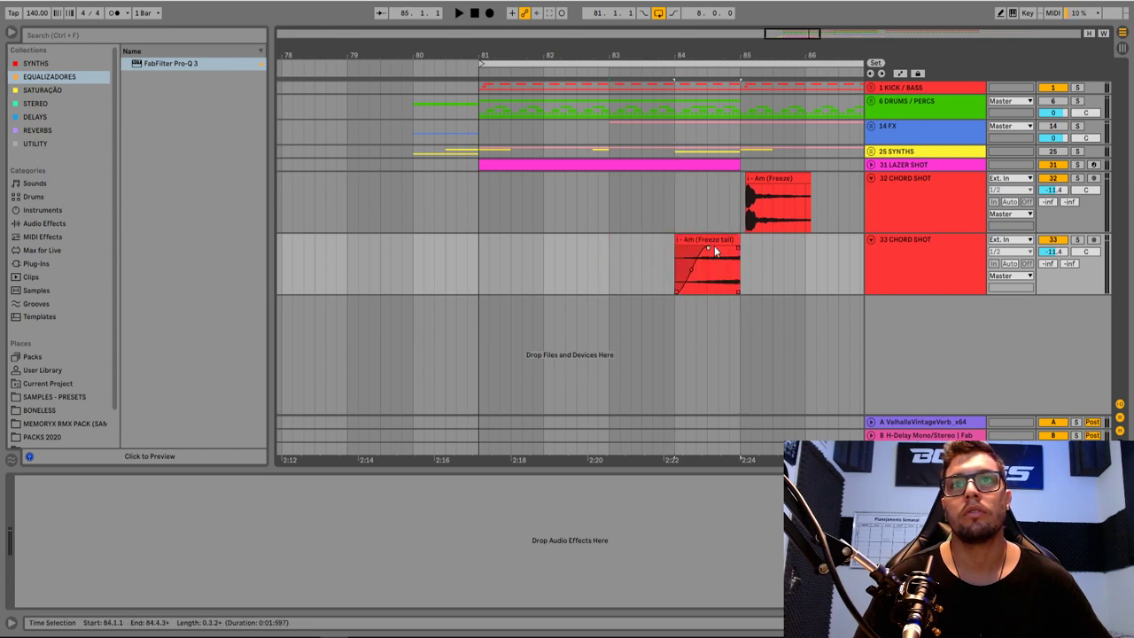
{"action": "left_click_drag", "start_coordinate": [677, 244], "coordinate": [683, 278]}
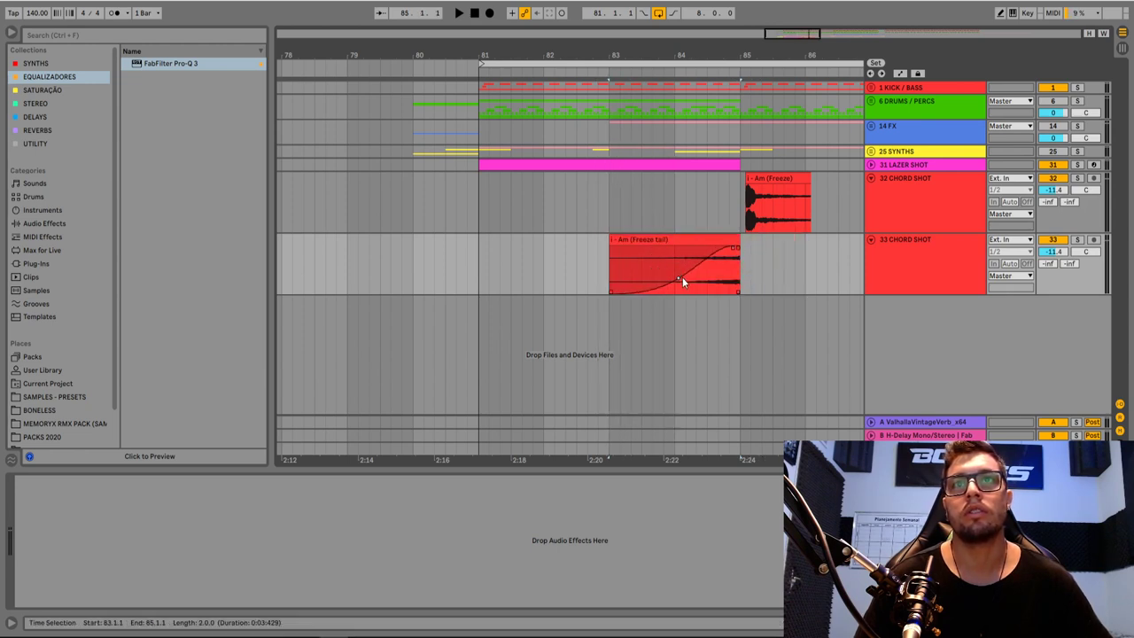
Audition the transition from bar 81 and extend the chord shot clip's end to bar 89
{"action": "left_click", "coordinate": [481, 257]}
{"action": "key", "text": "space"}
{"action": "key", "text": "minus"}
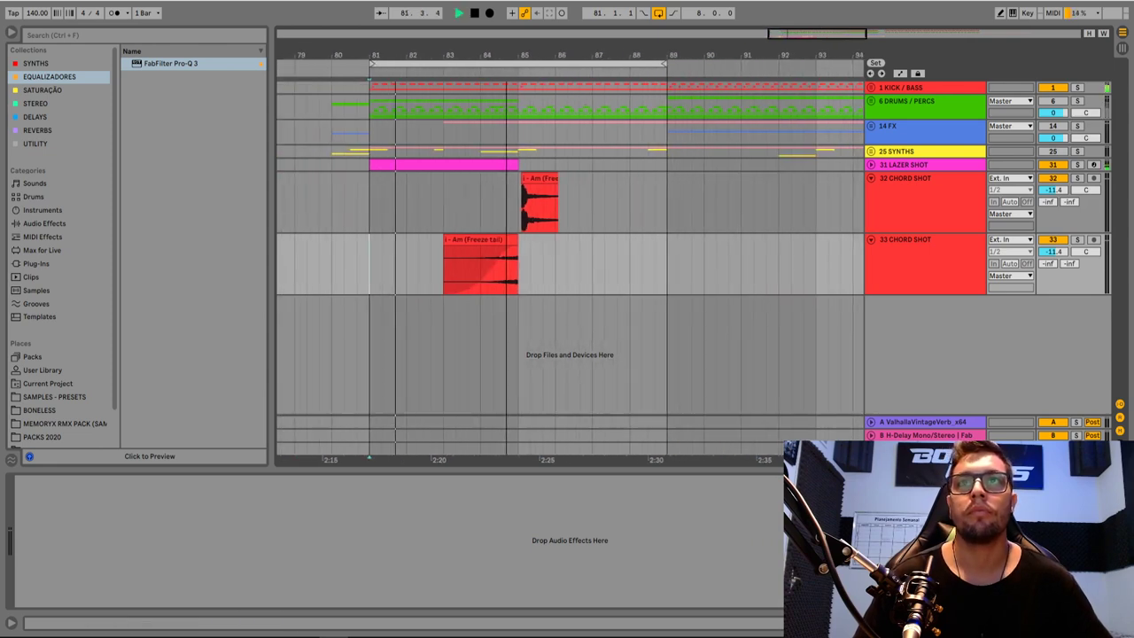
{"action": "left_click_drag", "start_coordinate": [564, 187], "coordinate": [672, 183]}
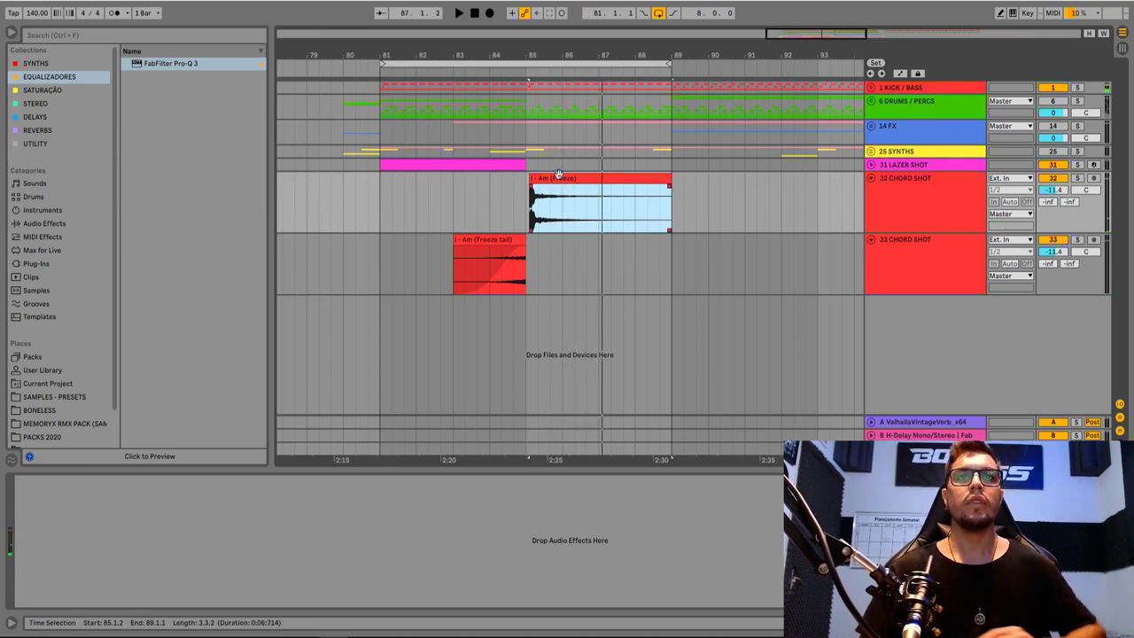
Move the extended chord shot clip to bar 81 and lower its track's volume to about -15 dB
{"action": "left_click_drag", "start_coordinate": [563, 172], "coordinate": [408, 199]}
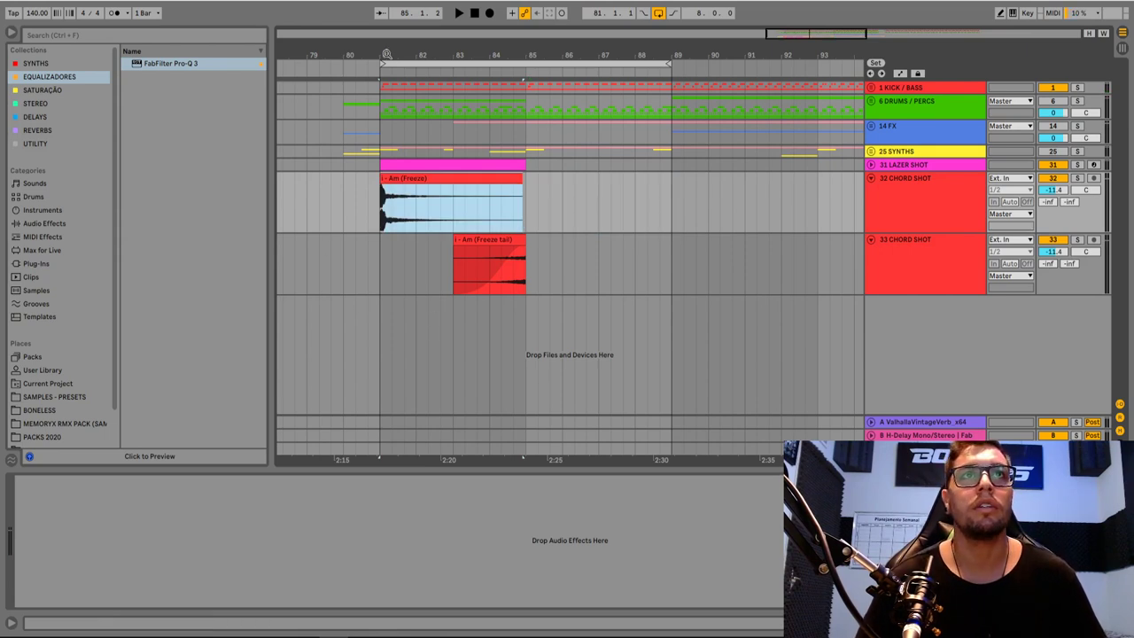
{"action": "scroll", "coordinate": [379, 197], "scroll_direction": "up", "scroll_amount": 5}
{"action": "left_click", "coordinate": [379, 191]}
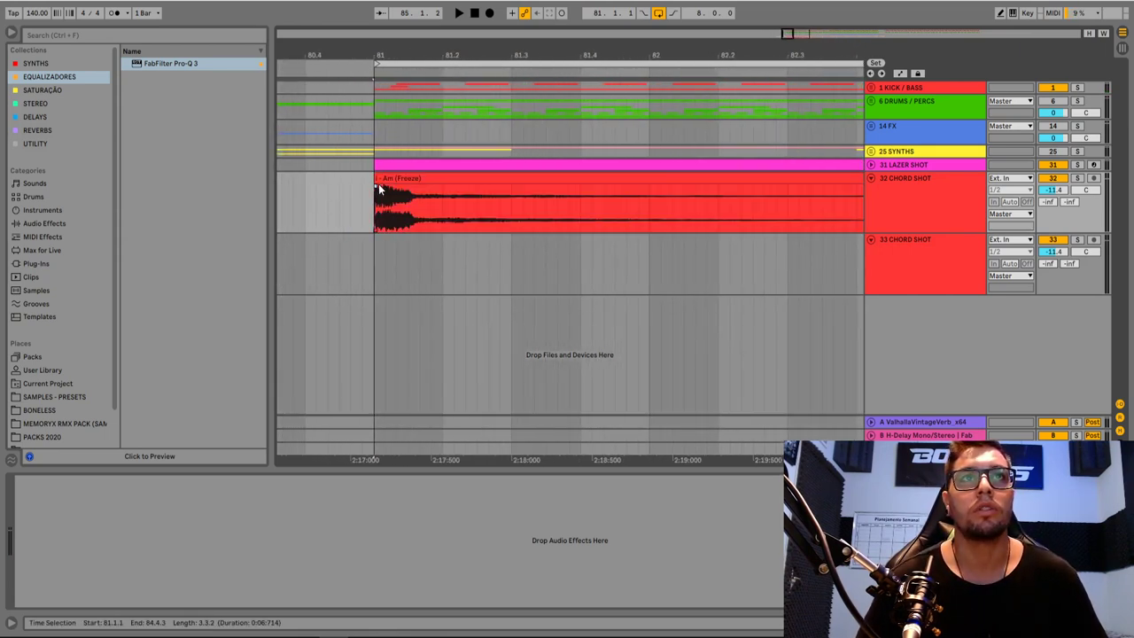
{"action": "left_click_drag", "start_coordinate": [509, 46], "coordinate": [460, 50]}
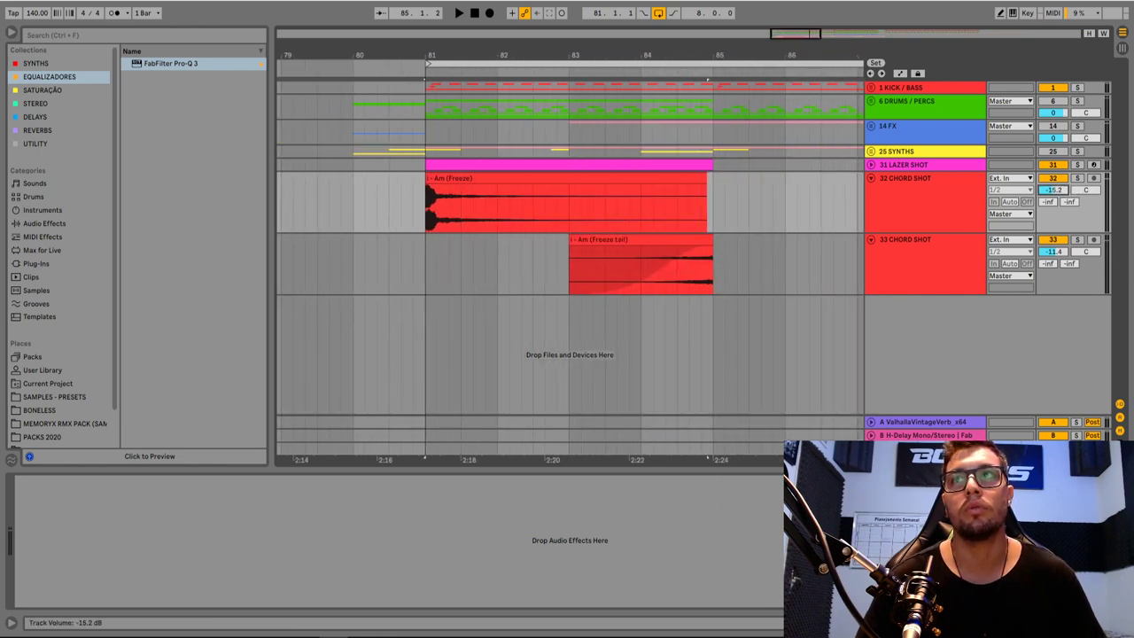
Move the reversed clip ahead of the chord shot so that it ends at 80.4, one beat before bar 81
{"action": "left_click_drag", "start_coordinate": [697, 271], "coordinate": [416, 254]}
{"action": "left_click_drag", "start_coordinate": [381, 57], "coordinate": [506, 96]}
{"action": "left_click_drag", "start_coordinate": [574, 241], "coordinate": [540, 241]}
Open the drum fill clip at bar 80 inside DRUMS / PERCS, set a 1/8 grid, and delete two SNARE 1 notes
{"action": "left_click", "coordinate": [871, 101]}
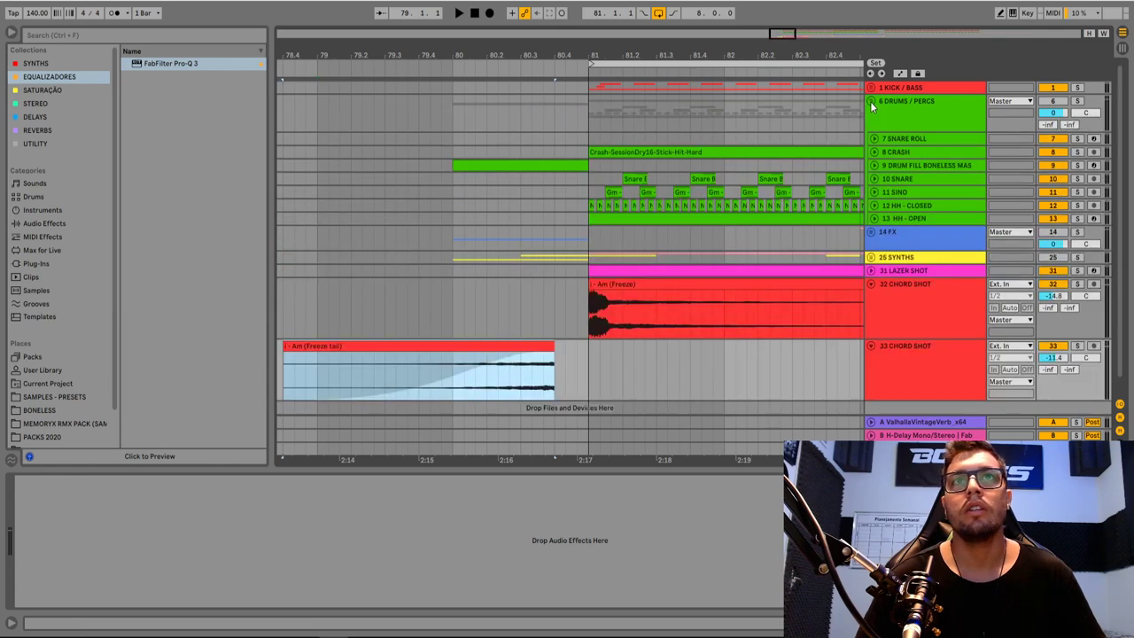
{"action": "left_click", "coordinate": [875, 164]}
{"action": "left_click", "coordinate": [517, 167]}
{"action": "right_click", "coordinate": [805, 471]}
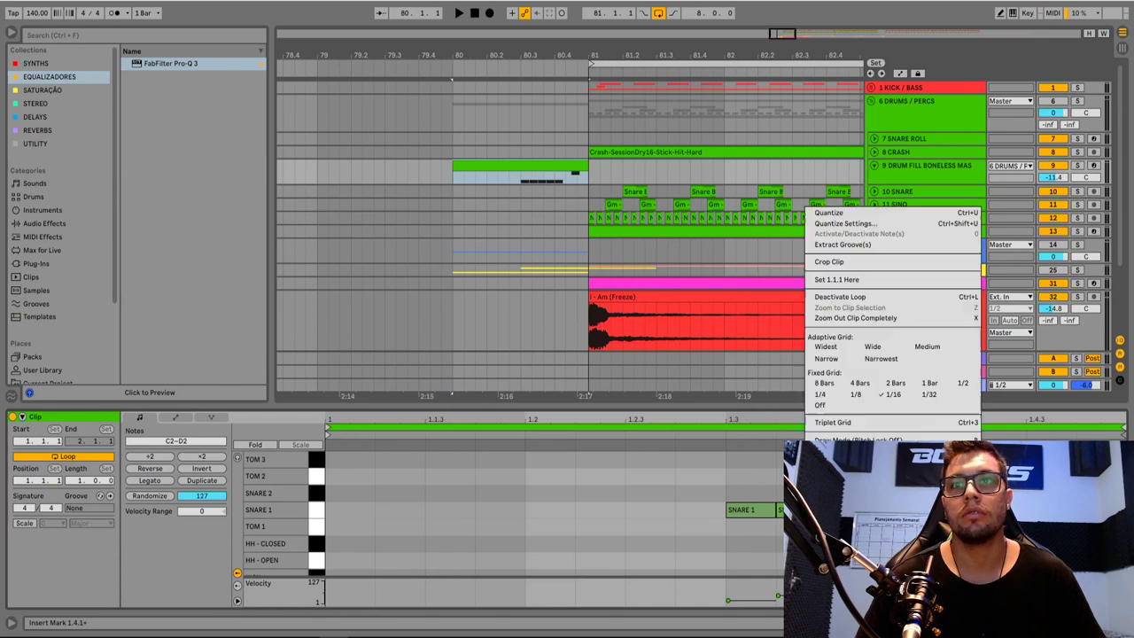
{"action": "left_click", "coordinate": [862, 396]}
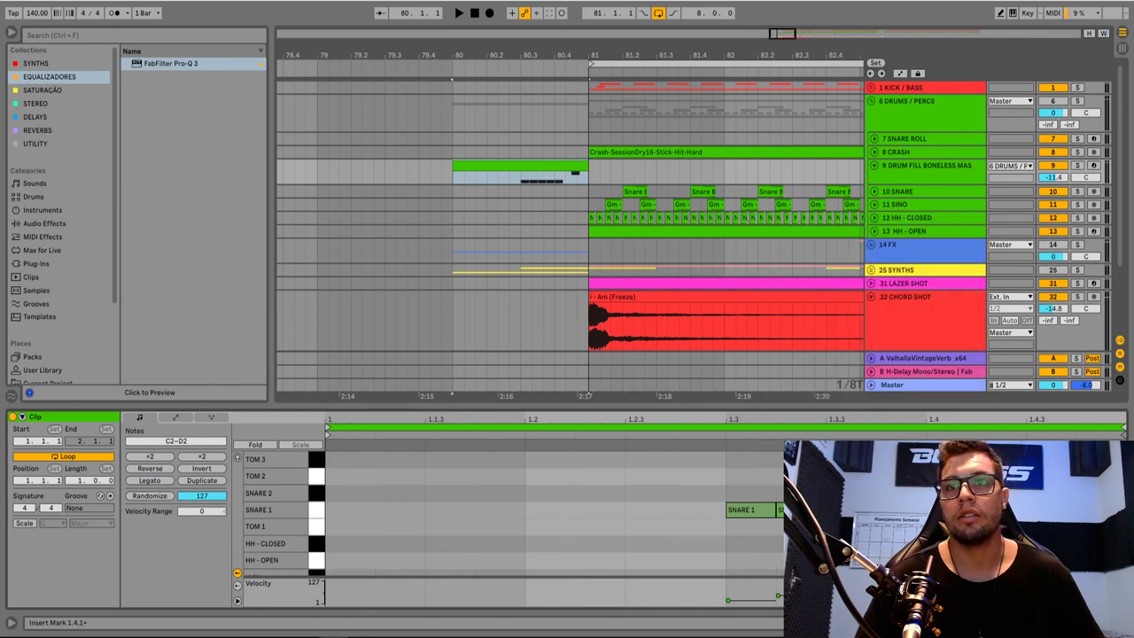
{"action": "double_click", "coordinate": [899, 510]}
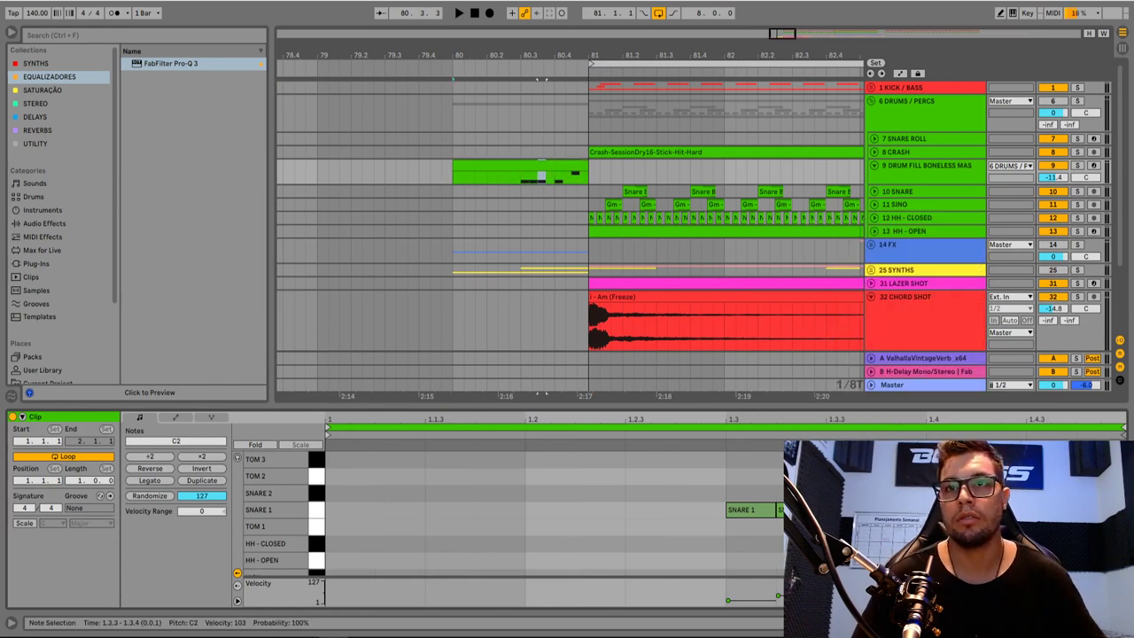
{"action": "double_click", "coordinate": [800, 511]}
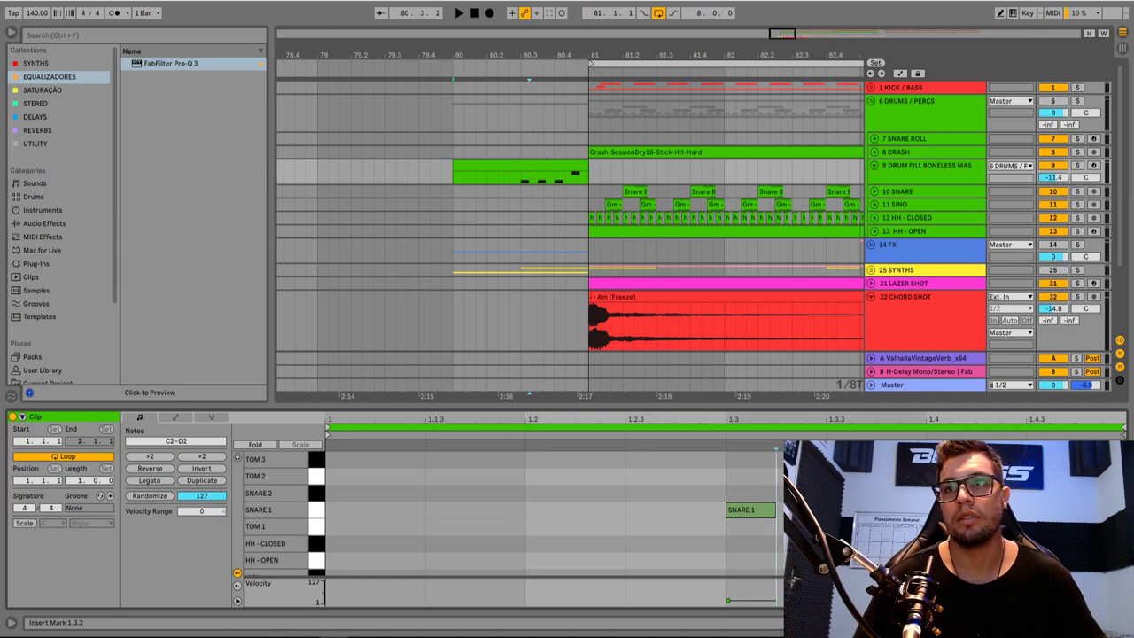
Audition the drum fill from 79.3 and move the DRUM FILL BONELESS MASTER track out of and above the DRUMS / PERCS group
{"action": "left_click", "coordinate": [410, 232]}
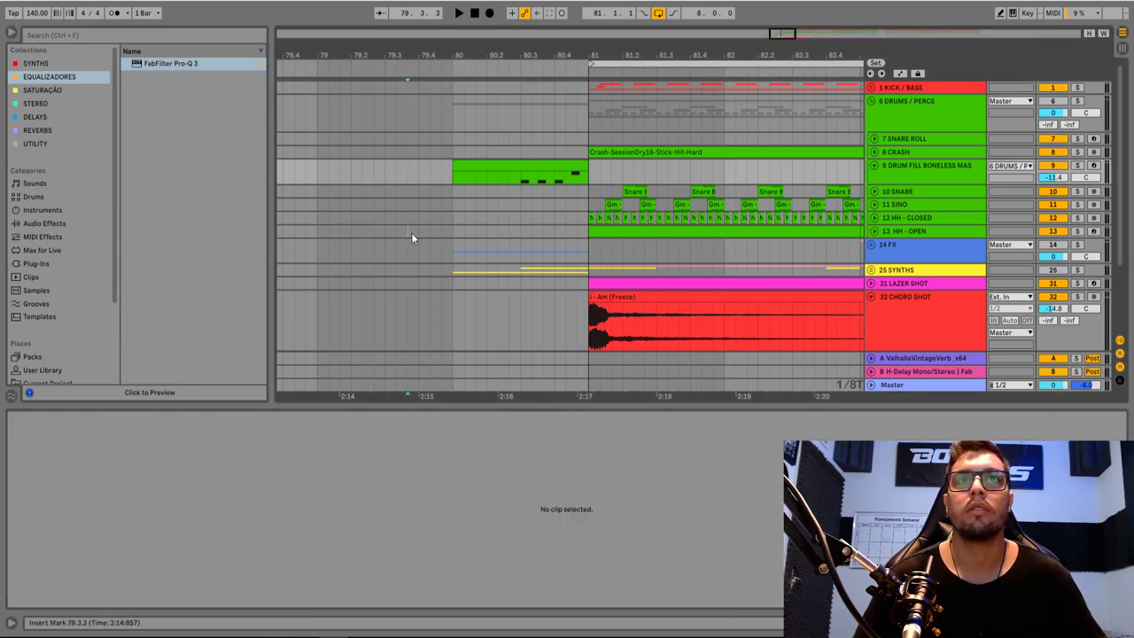
{"action": "key", "text": "space"}
{"action": "key", "text": "space"}
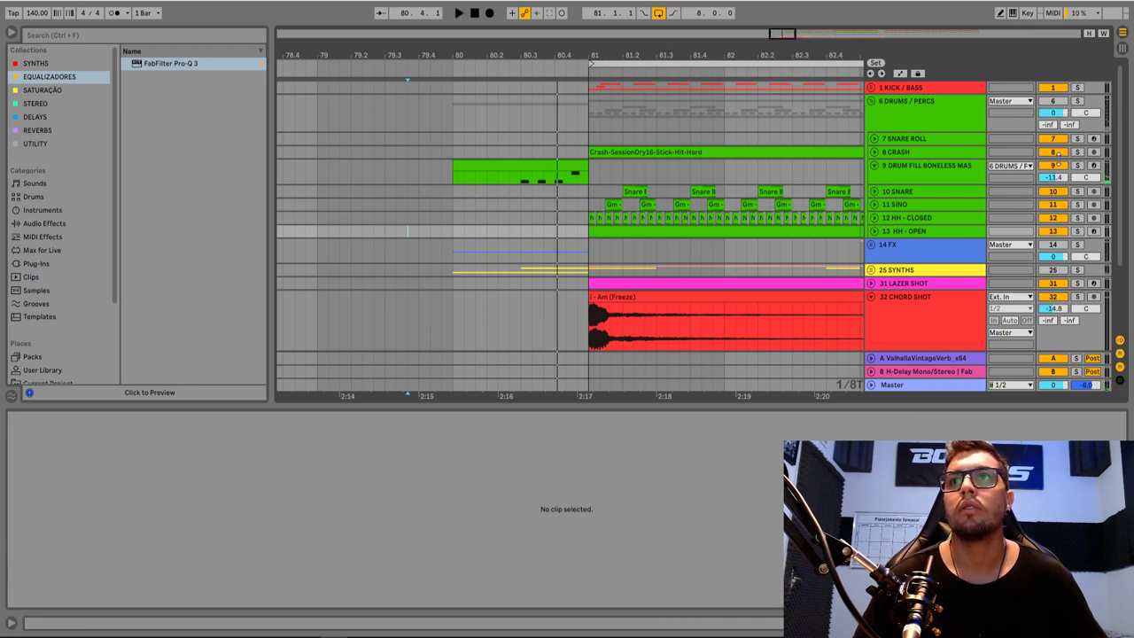
{"action": "left_click", "coordinate": [955, 171]}
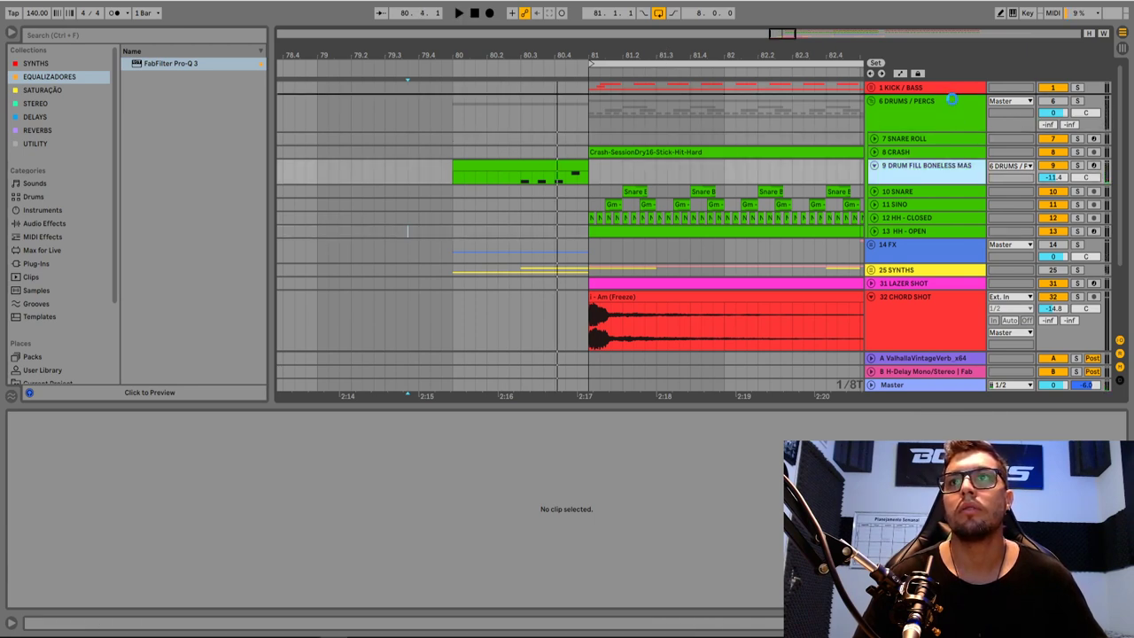
{"action": "left_click_drag", "start_coordinate": [951, 100], "coordinate": [953, 101]}
{"action": "key", "text": "space"}
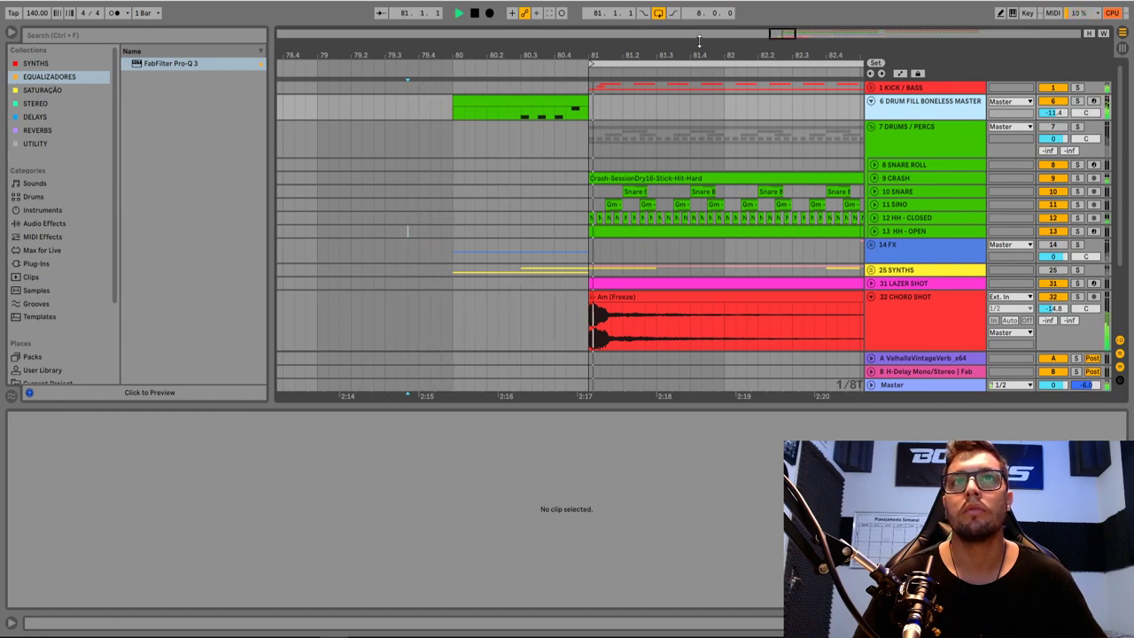
Stop playback and examine the waveform of the chord shot clip at bar 81, including its decay around 81.1.4
{"action": "left_click_drag", "start_coordinate": [711, 58], "coordinate": [485, 13]}
{"action": "scroll", "coordinate": [572, 230], "scroll_direction": "down", "scroll_amount": 3}
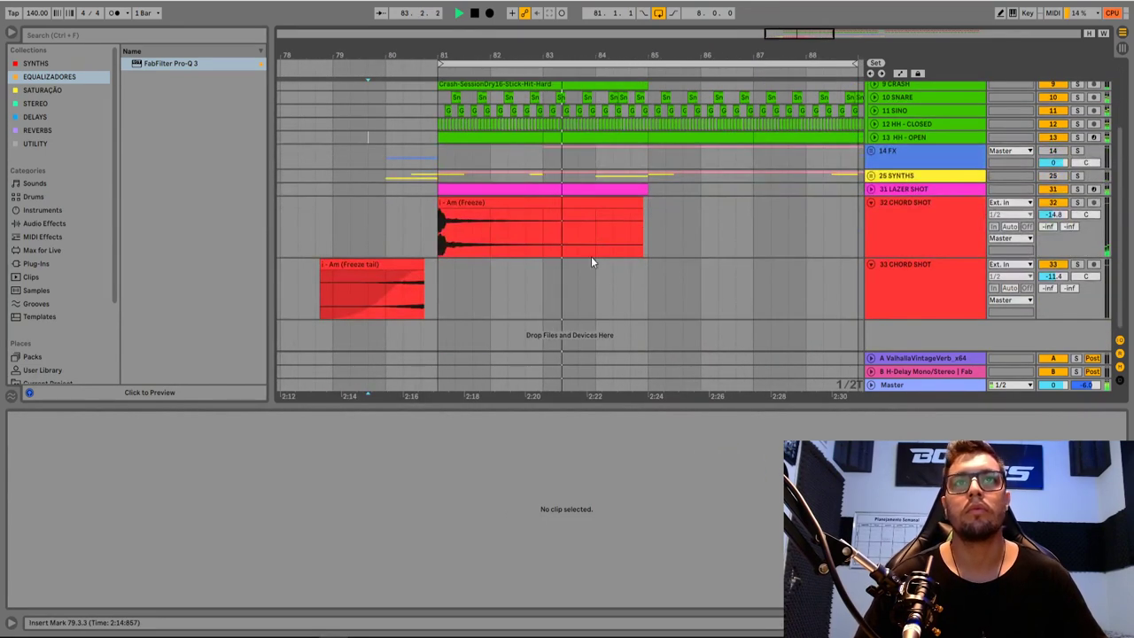
{"action": "key", "text": "space"}
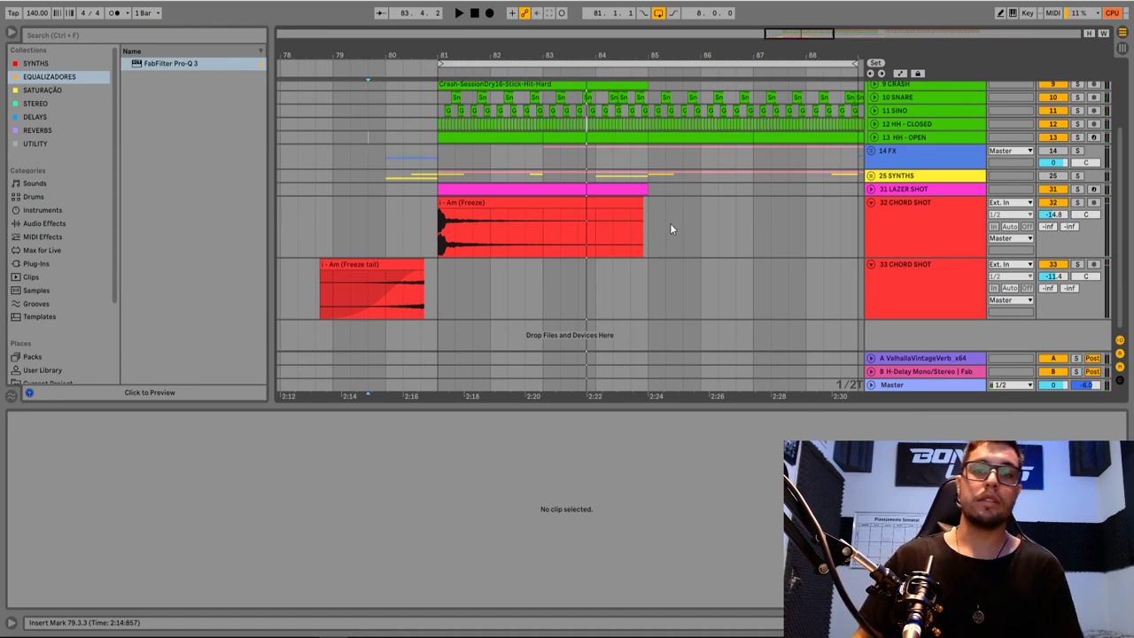
{"action": "left_click", "coordinate": [517, 202]}
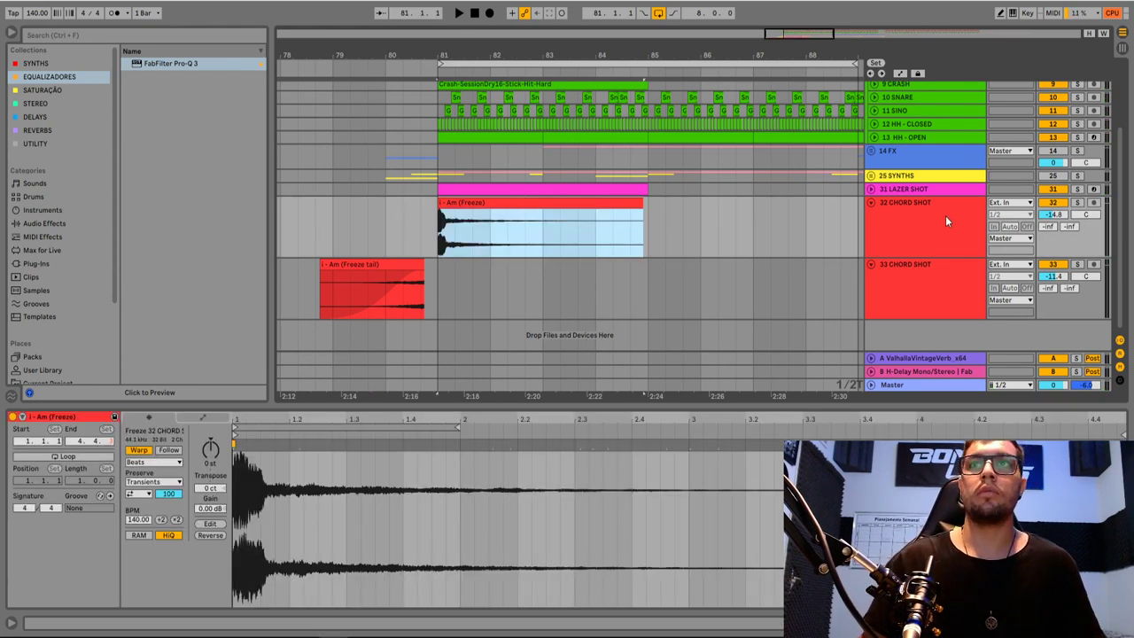
{"action": "left_click_drag", "start_coordinate": [448, 52], "coordinate": [485, 234]}
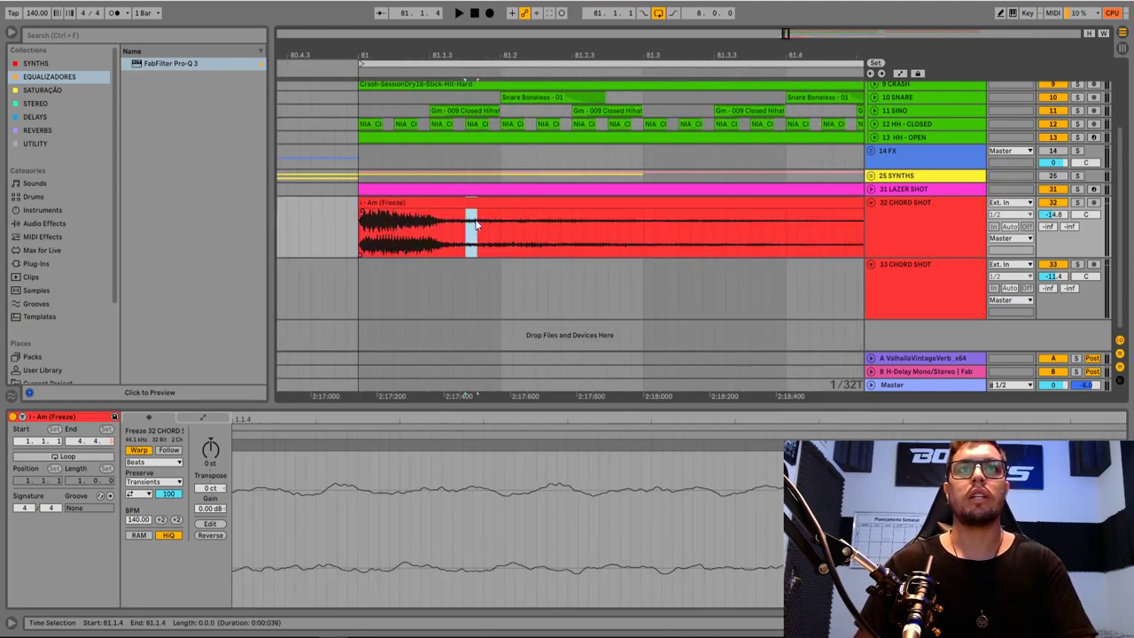
{"action": "left_click", "coordinate": [467, 228]}
{"action": "left_click_drag", "start_coordinate": [568, 52], "coordinate": [476, 7]}
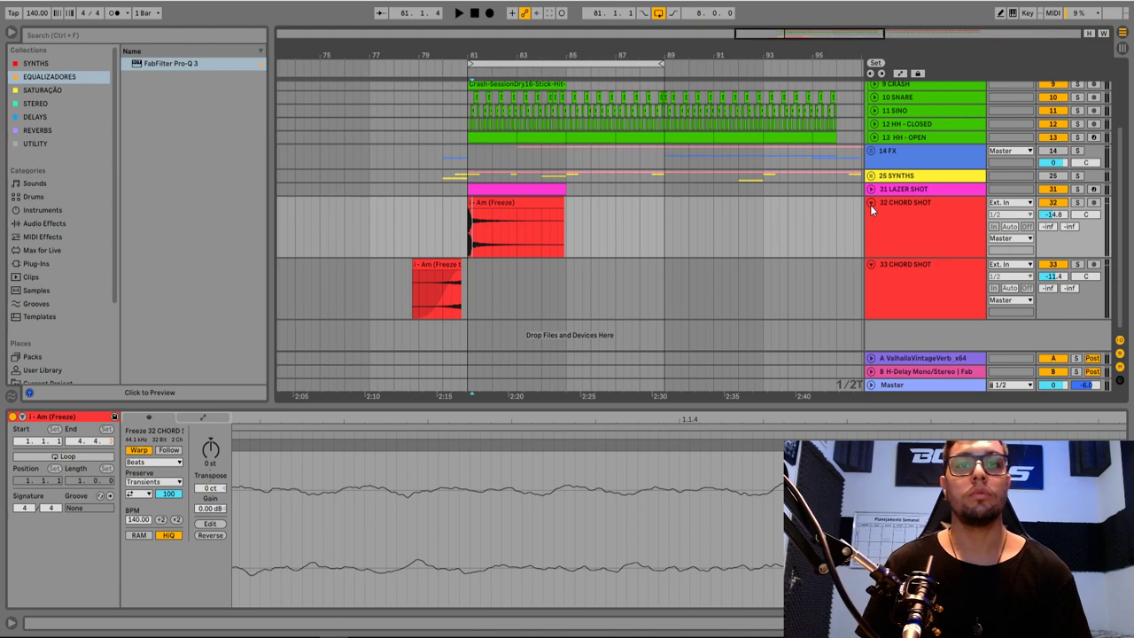
Fold the DRUMS / PERCS group and select the upper CHORD SHOT track, number 32
{"action": "scroll", "coordinate": [869, 200], "scroll_direction": "up", "scroll_amount": 3}
{"action": "left_click", "coordinate": [872, 127]}
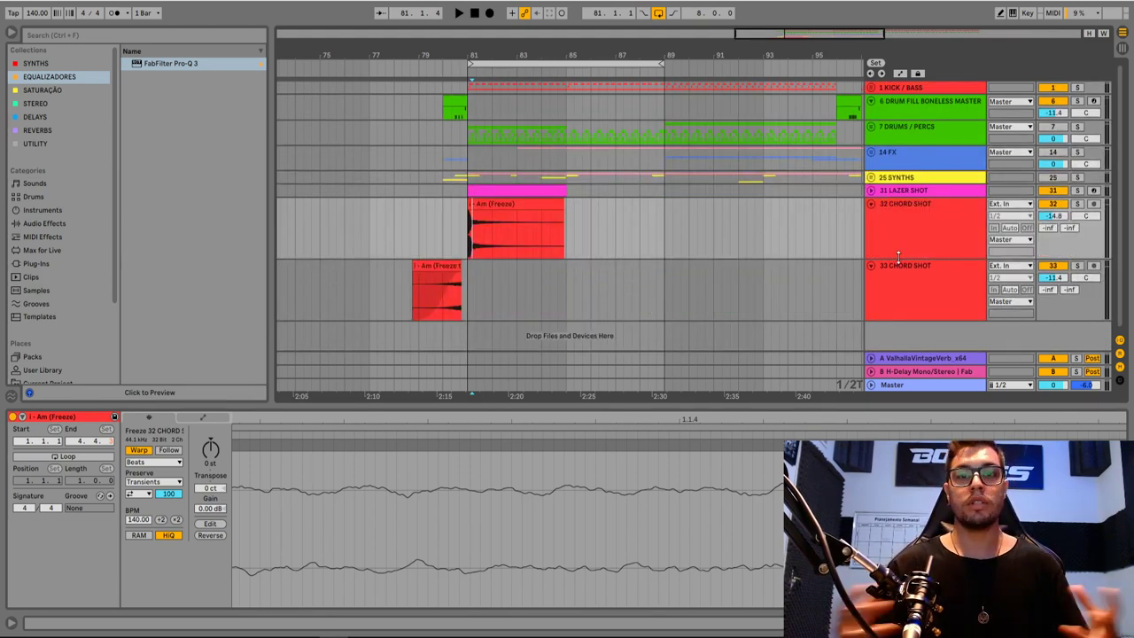
{"action": "left_click", "coordinate": [897, 210]}
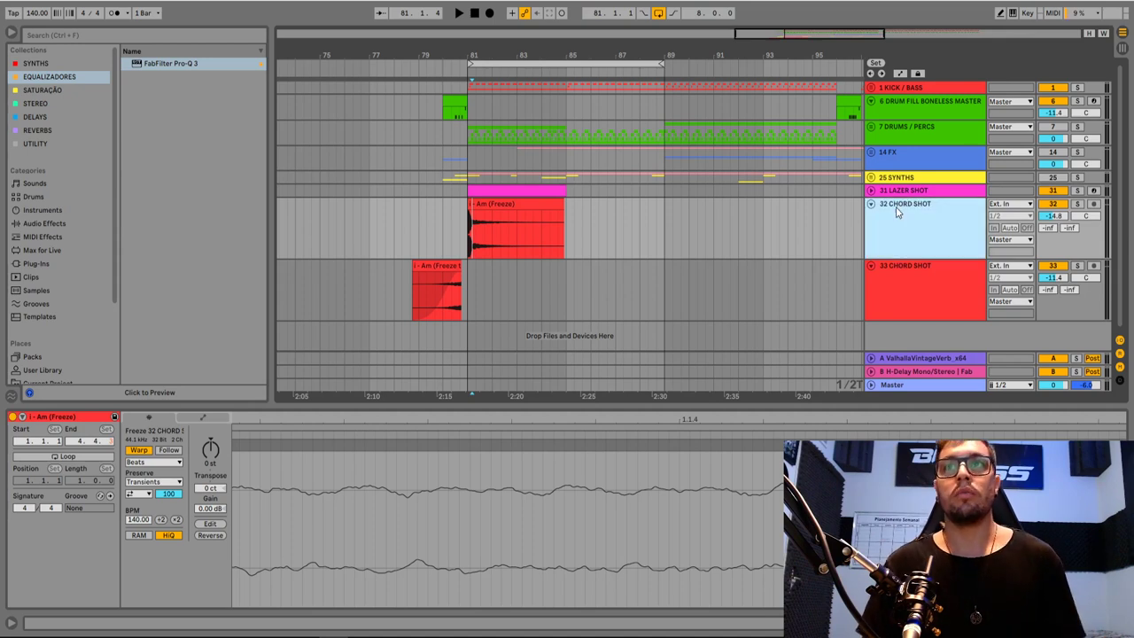